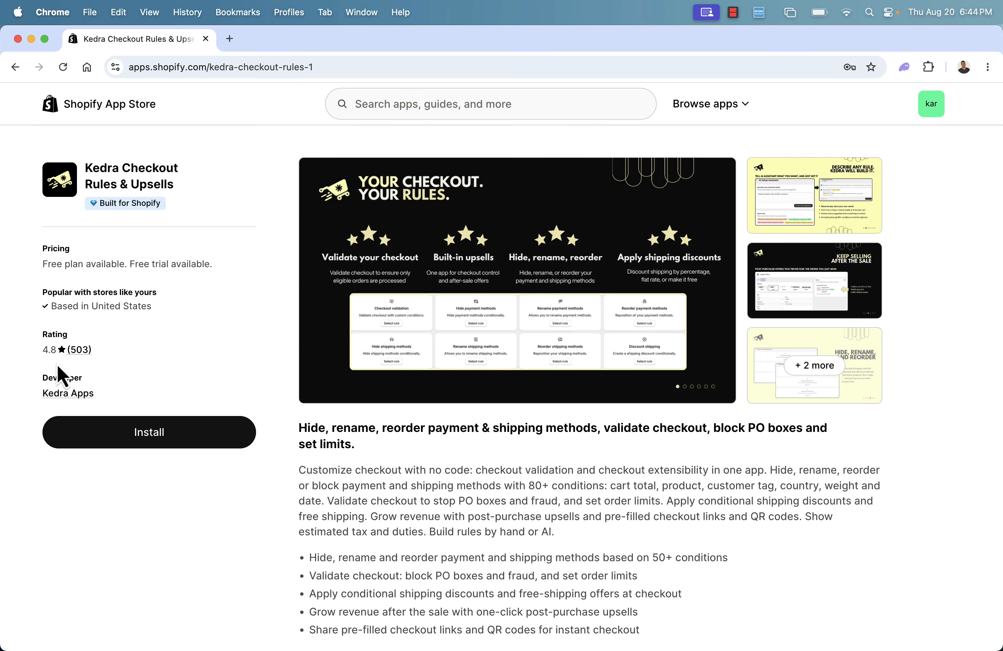
# Browse the Kedra Checkout Rules & Upsells listing's enlarged preview images and close the gallery.
pyautogui.click(313, 298)
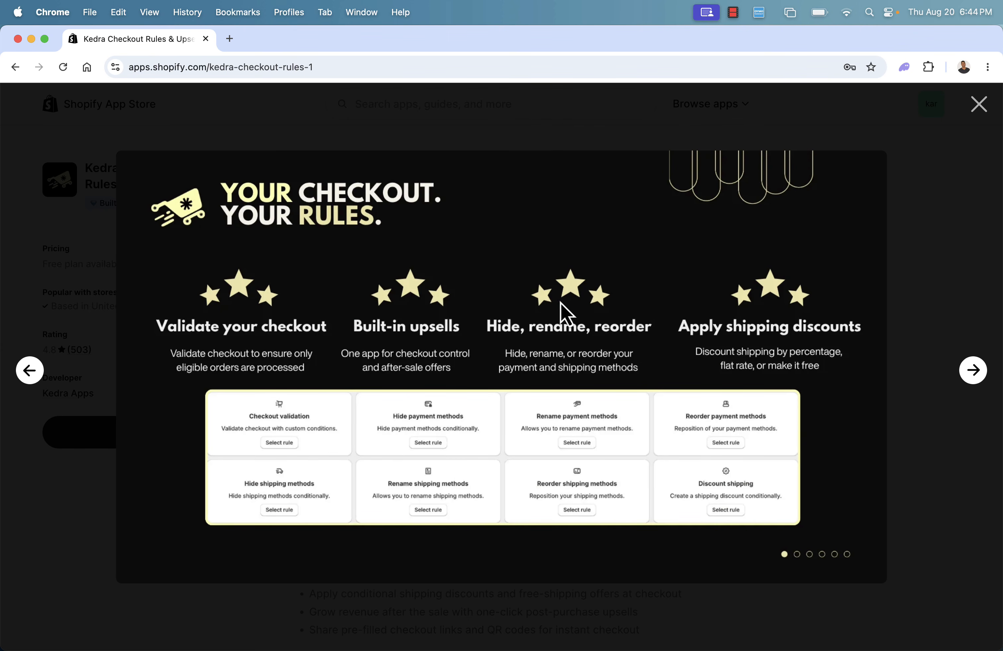
pyautogui.click(973, 372)
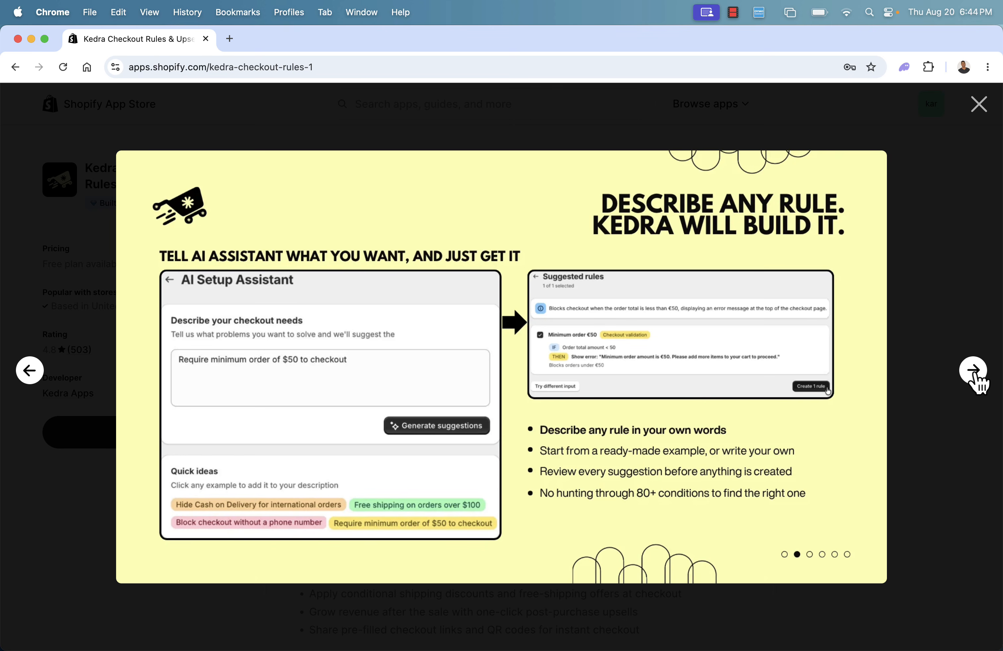
pyautogui.click(972, 372)
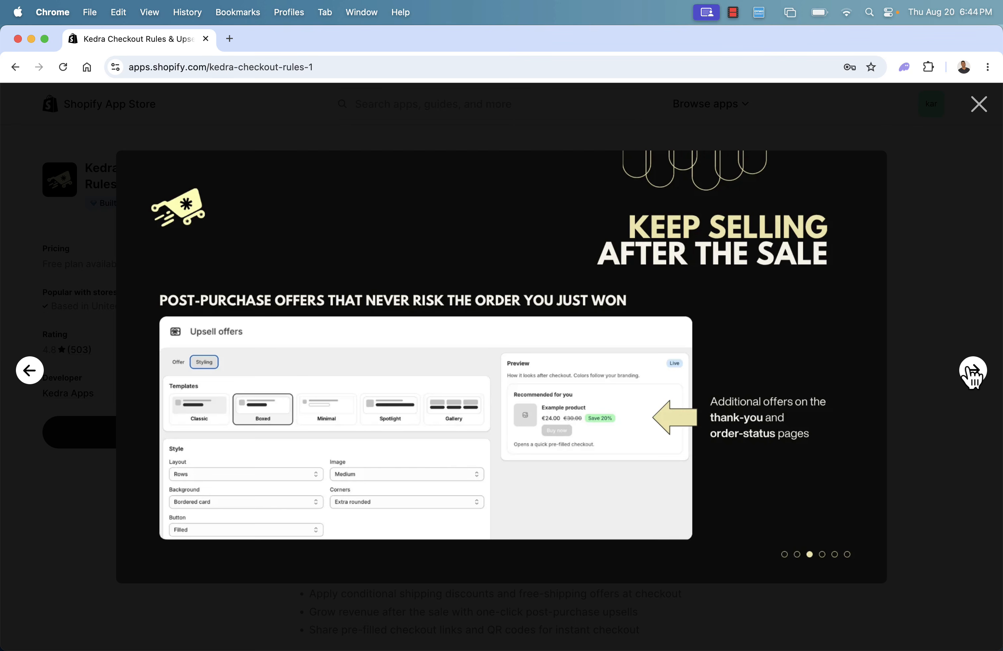
pyautogui.click(972, 372)
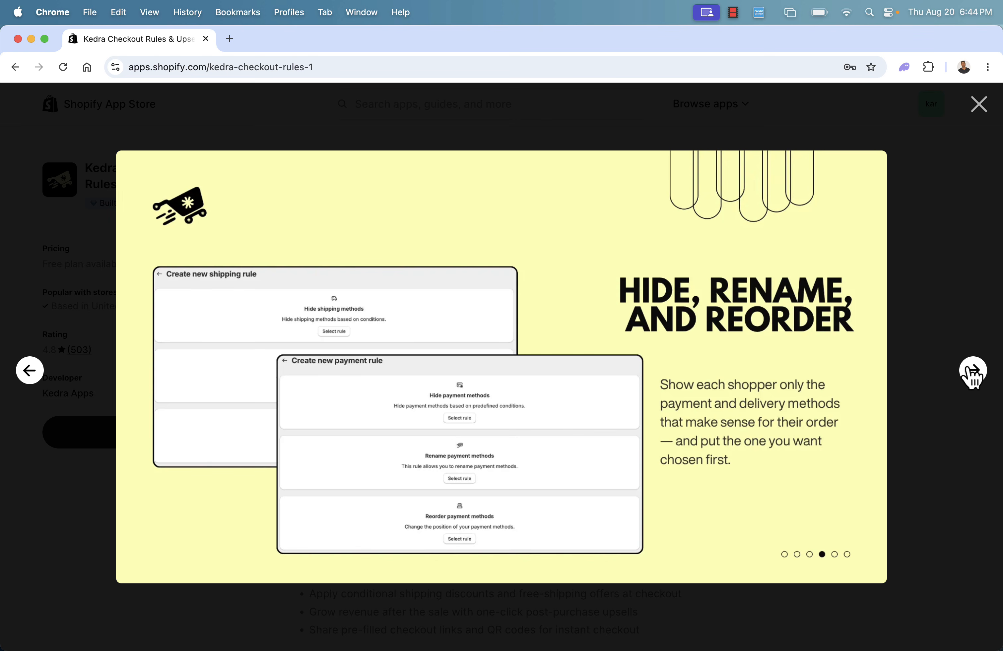
pyautogui.click(972, 371)
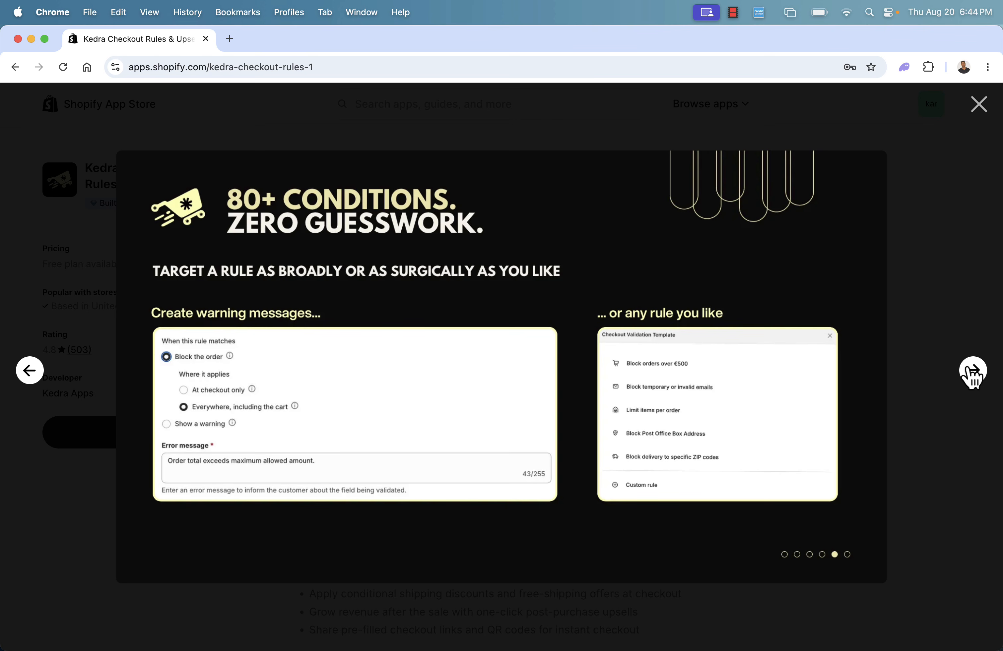
pyautogui.click(978, 105)
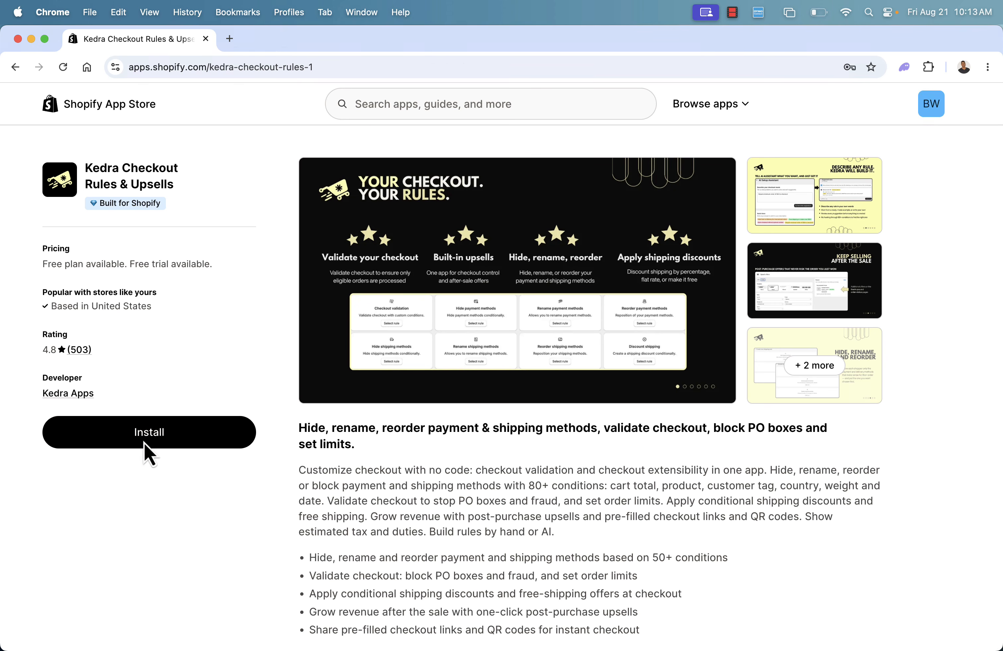
# Install the Kedra Checkout Rules & Upsells app on the store, accepting its requested data access.
pyautogui.click(145, 443)
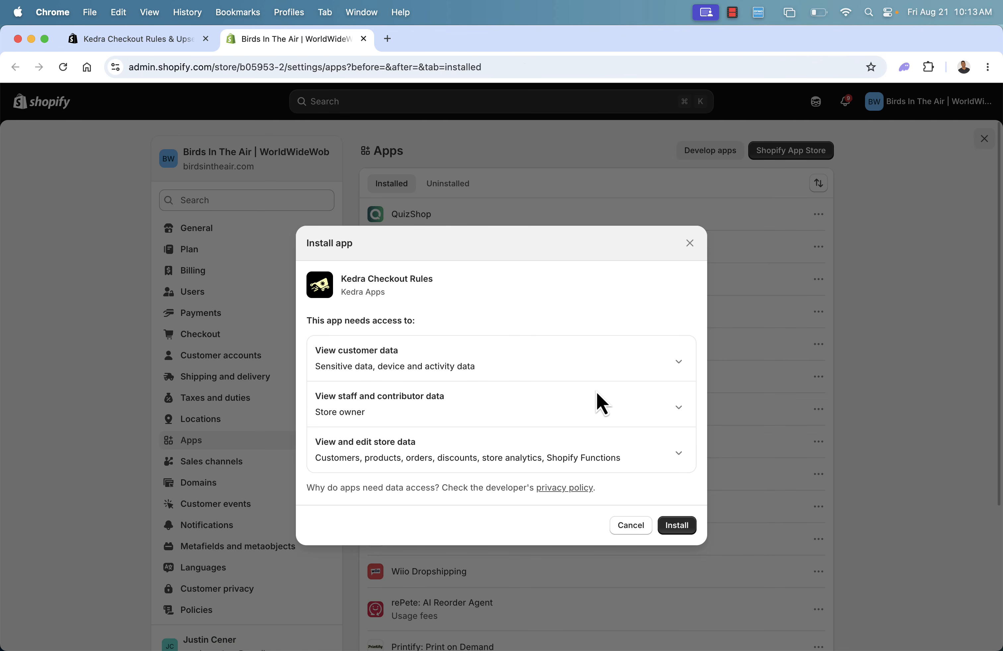
pyautogui.click(677, 526)
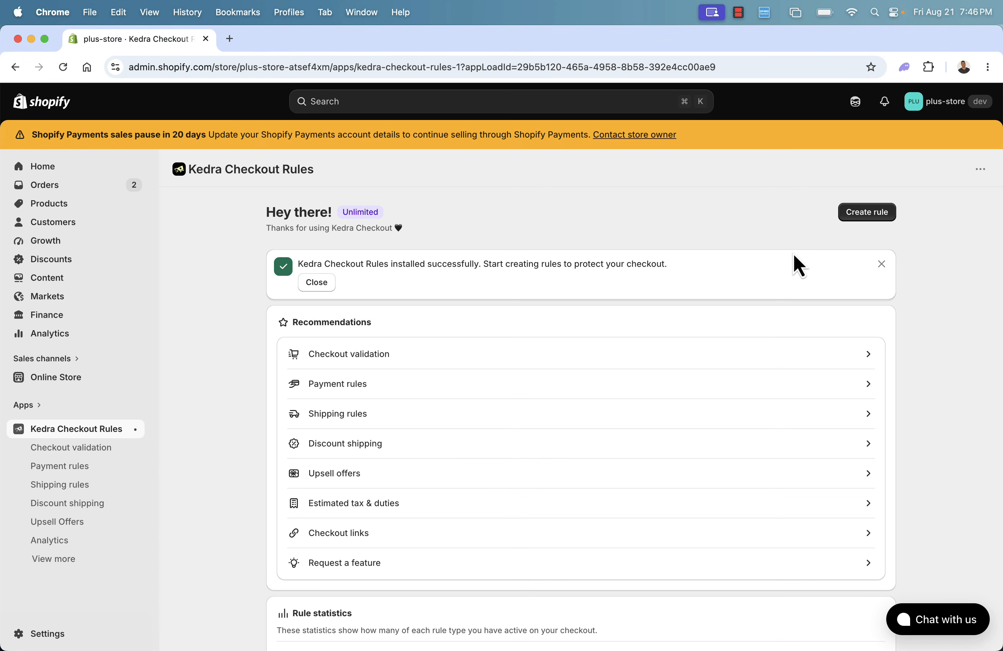
# Start creating a new checkout rule with the AI Assistant.
pyautogui.click(867, 212)
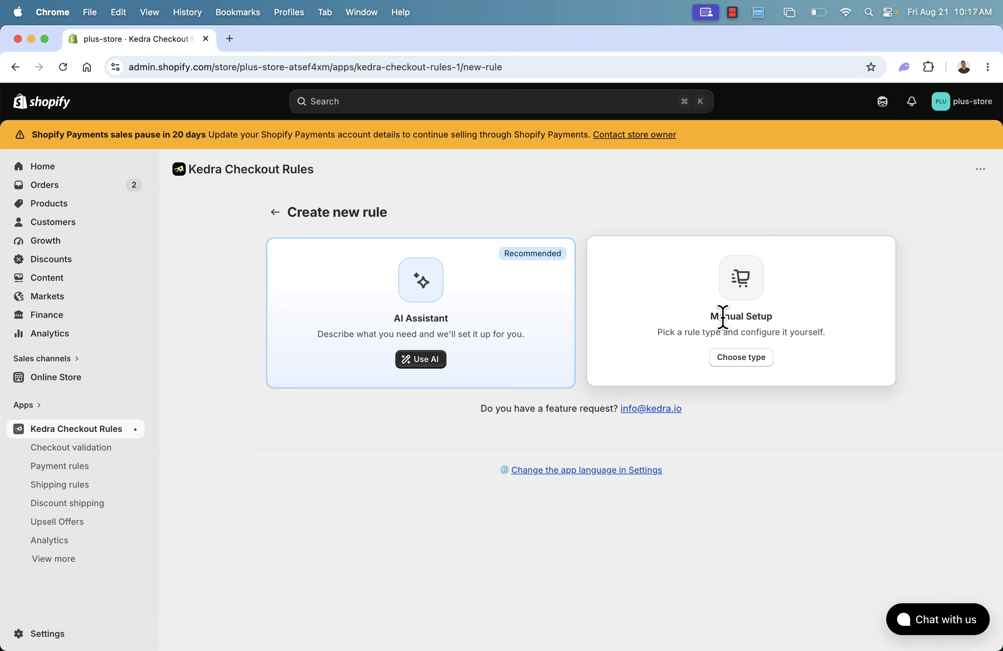
pyautogui.moveTo(710, 316); pyautogui.dragTo(776, 326)
pyautogui.click(775, 324)
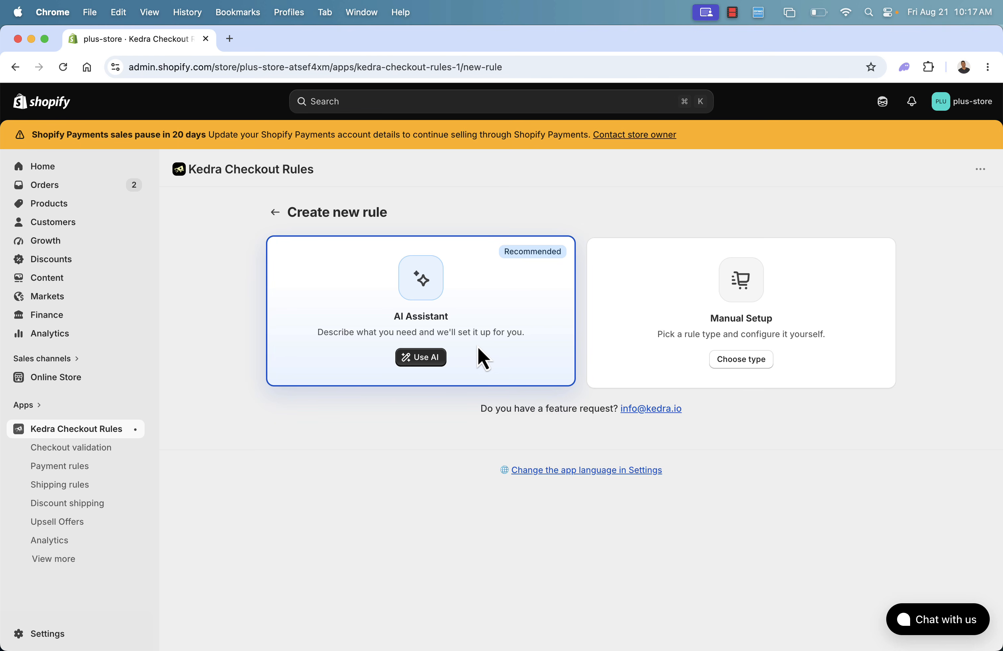
pyautogui.click(423, 360)
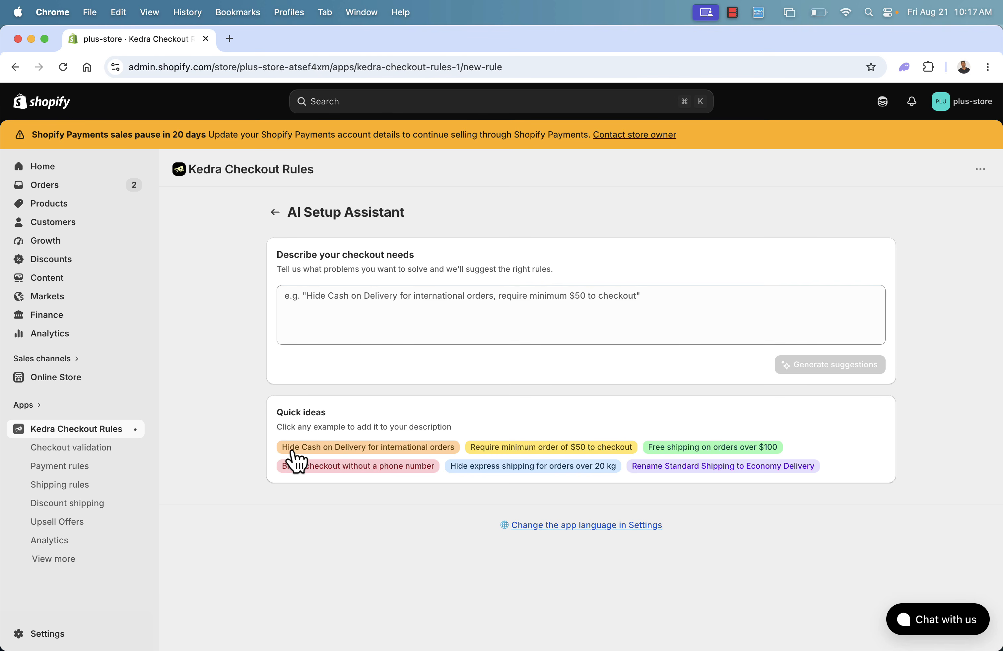
# Describe the need as "Require minimum order of $40 to checkout", based on the minimum order quick idea, and generate rule suggestions.
pyautogui.click(516, 449)
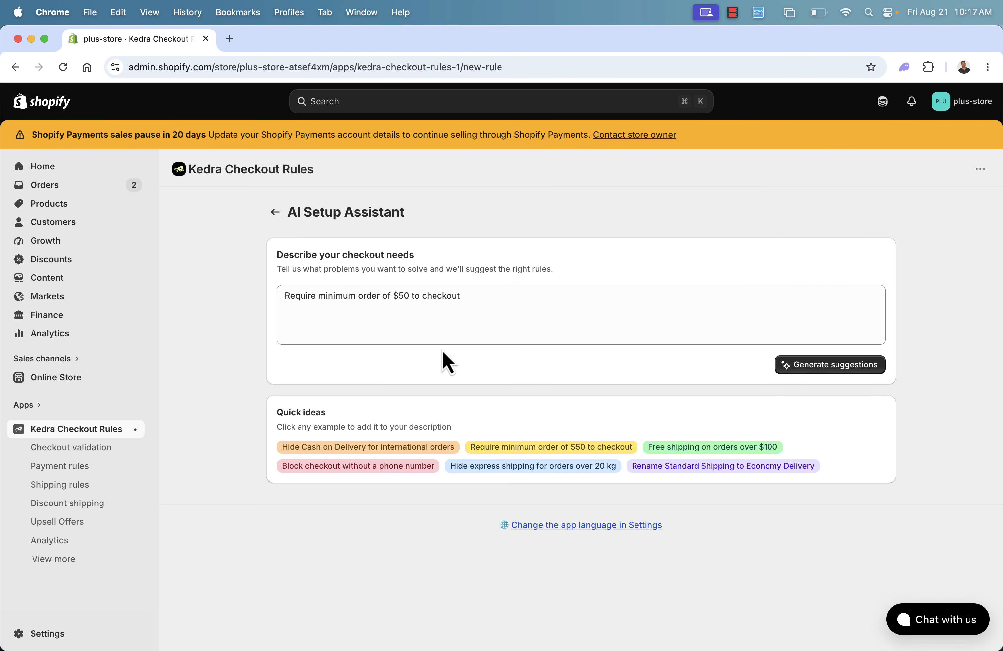
pyautogui.click(412, 304)
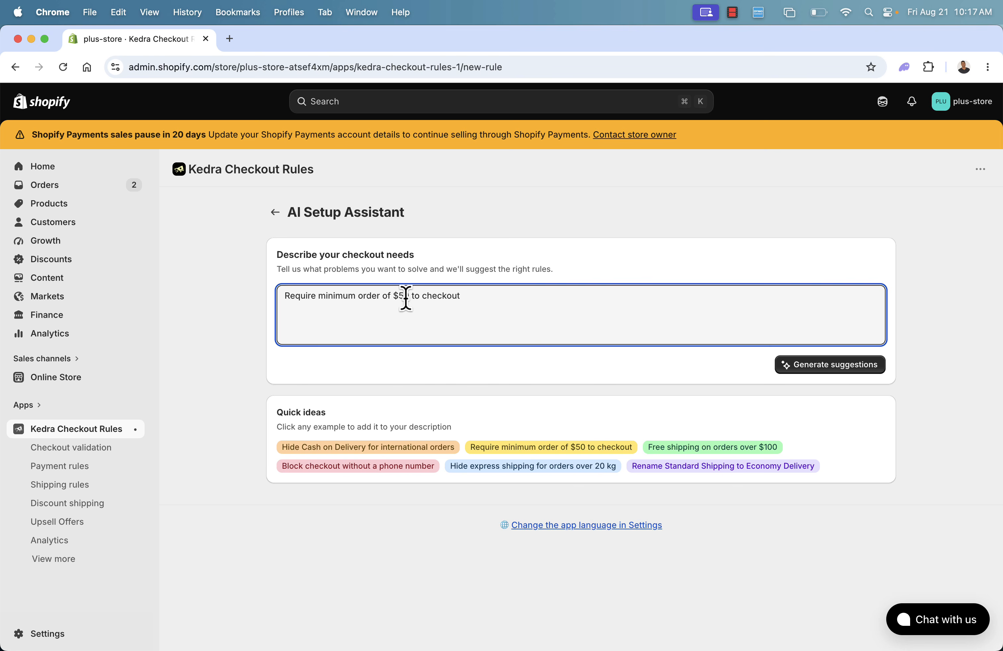
pyautogui.press('BackSpace')
pyautogui.write('4')
pyautogui.click(437, 312)
pyautogui.click(834, 365)
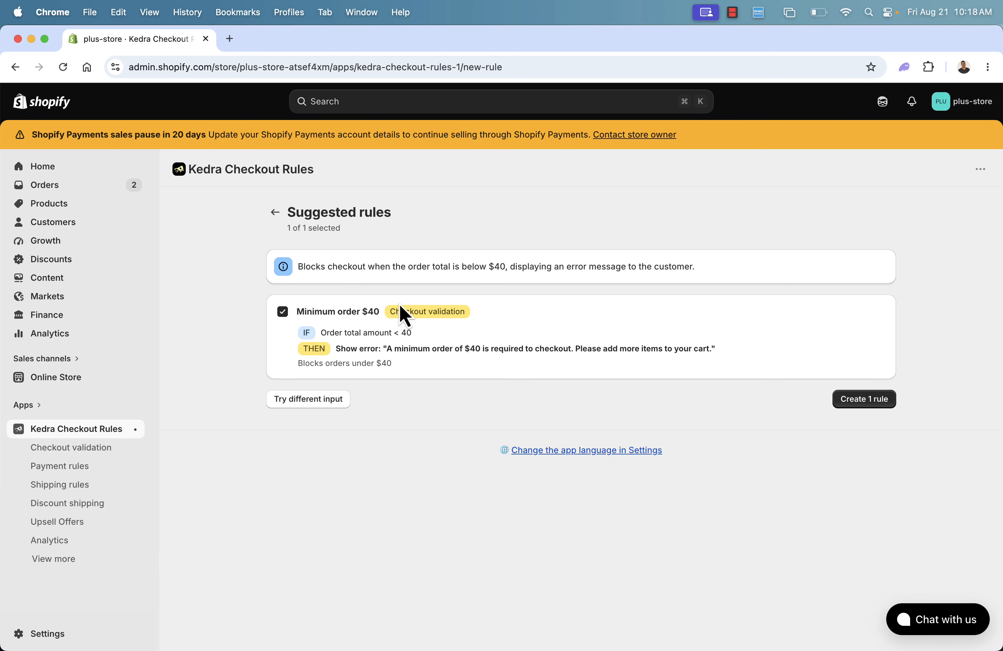
# Review the suggested rule's description, condition and error message, and create the Minimum order $40 rule.
pyautogui.tripleClick(354, 266)
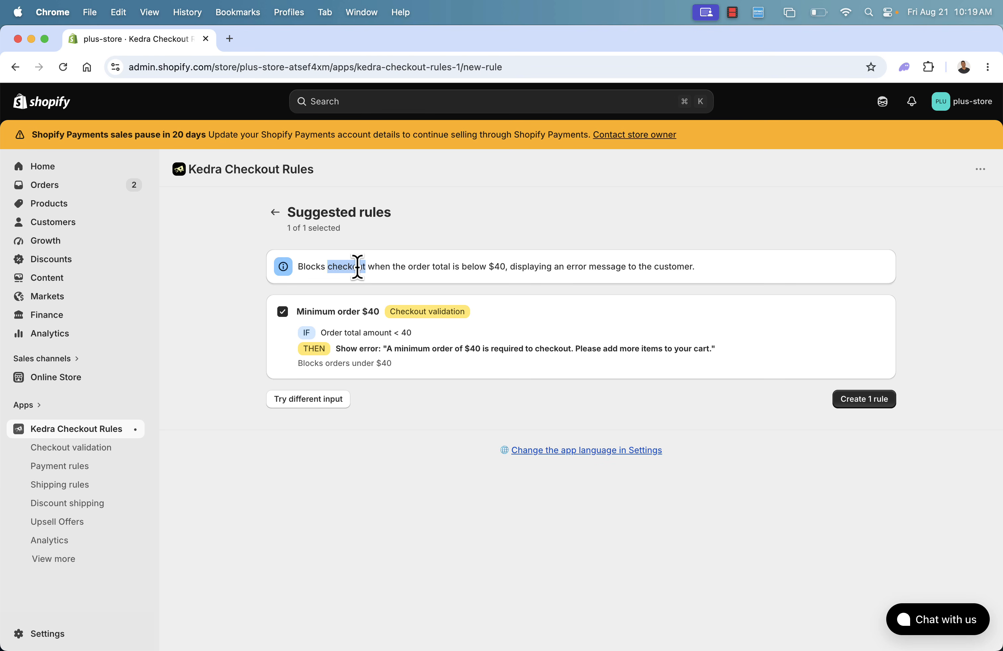
pyautogui.click(467, 263)
pyautogui.moveTo(375, 349); pyautogui.dragTo(393, 348)
pyautogui.click(360, 354)
pyautogui.moveTo(367, 334); pyautogui.dragTo(391, 357)
pyautogui.click(391, 358)
pyautogui.tripleClick(396, 264)
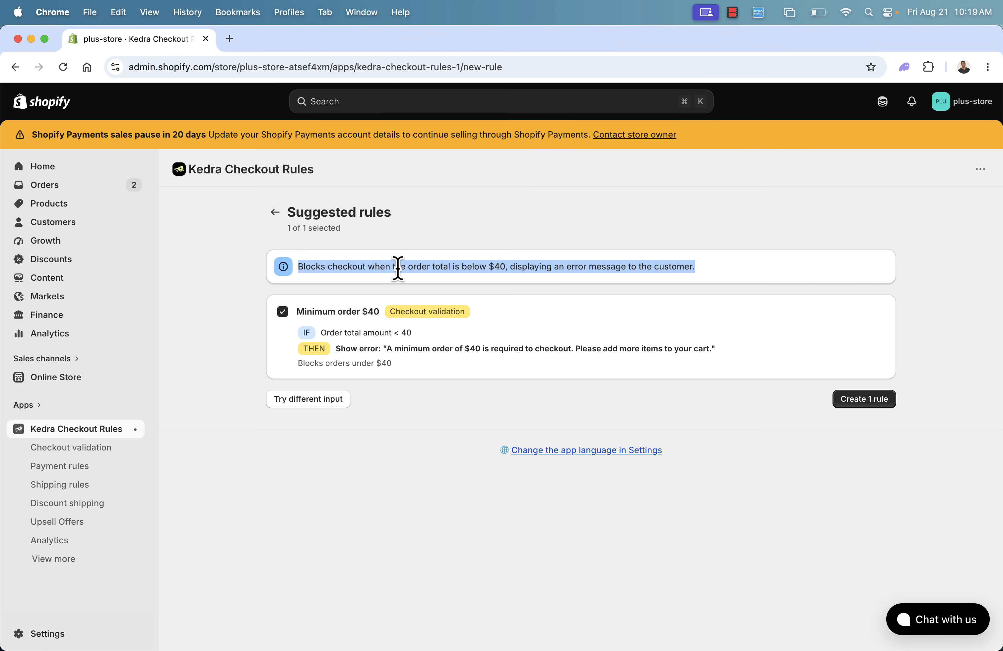
pyautogui.click(462, 287)
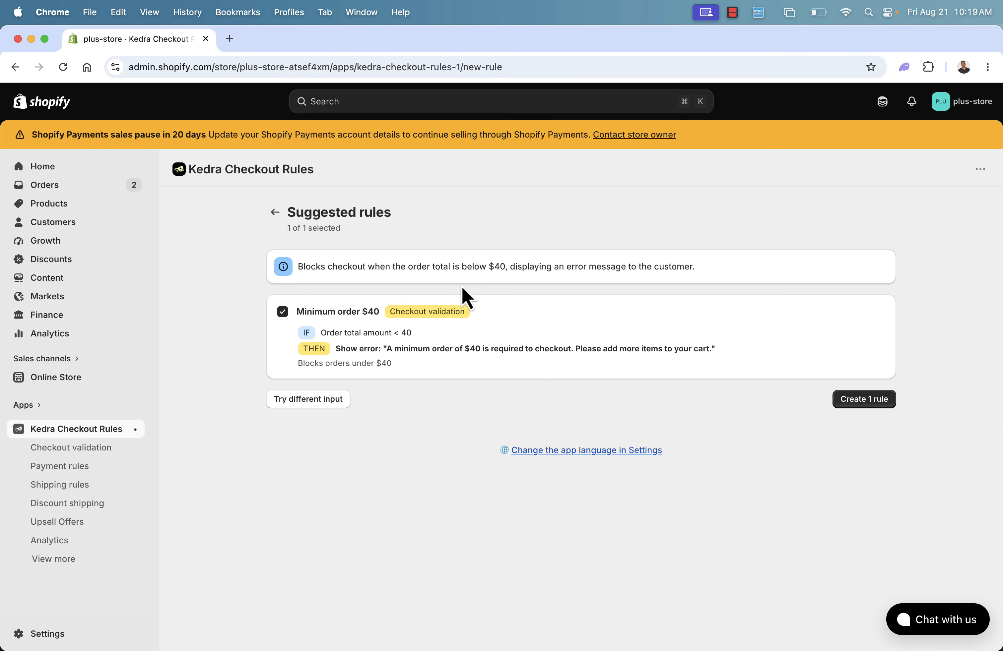
pyautogui.tripleClick(489, 265)
pyautogui.click(491, 266)
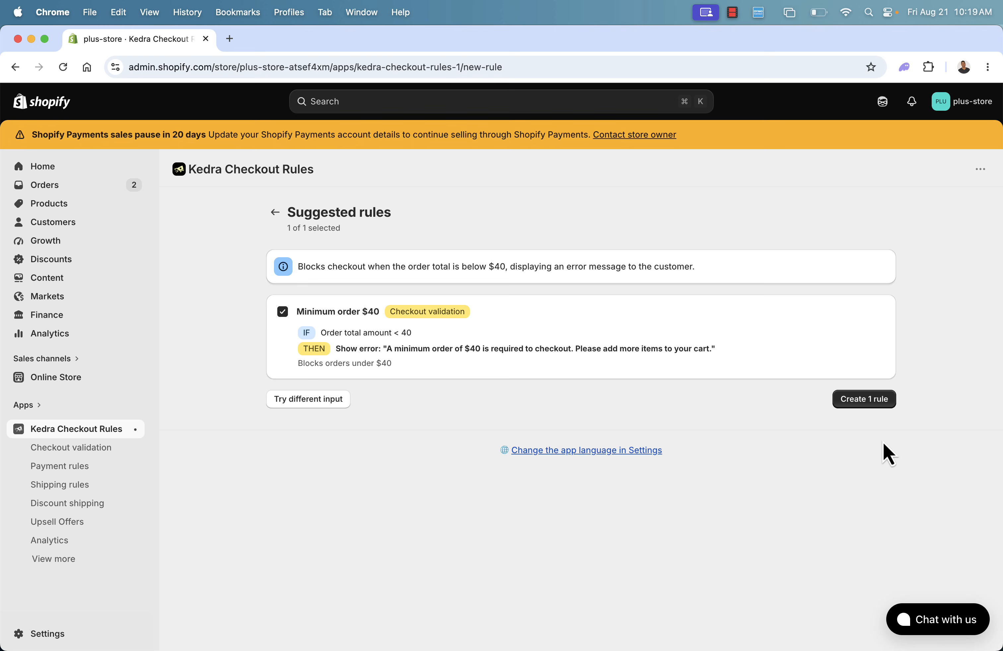
pyautogui.click(870, 404)
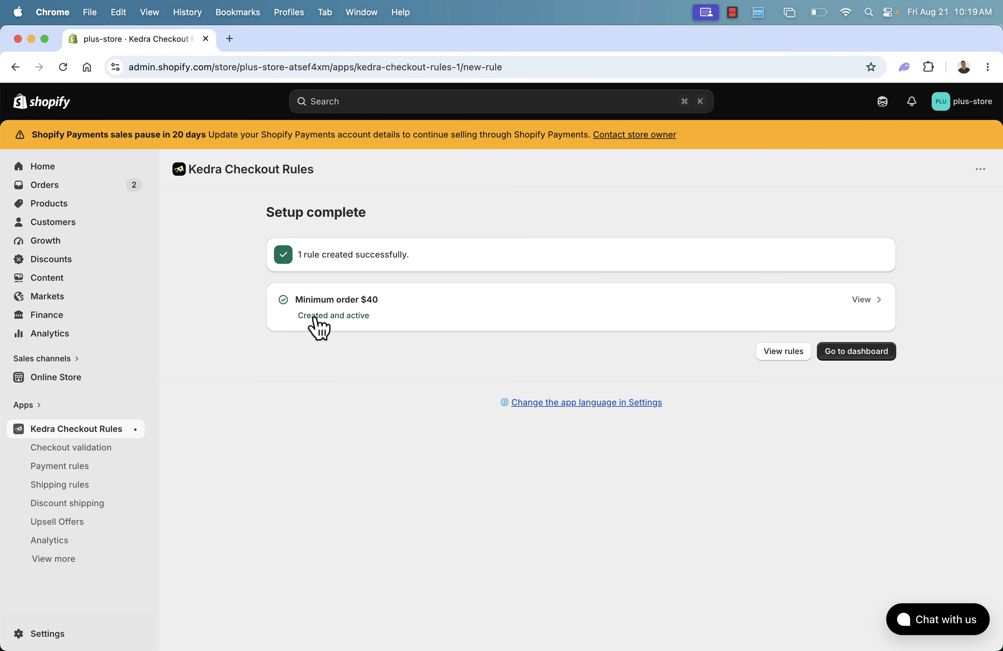
# Open the Minimum order $40 rule from the checkout validation rules and review its status, trigger and blocking settings.
pyautogui.click(91, 449)
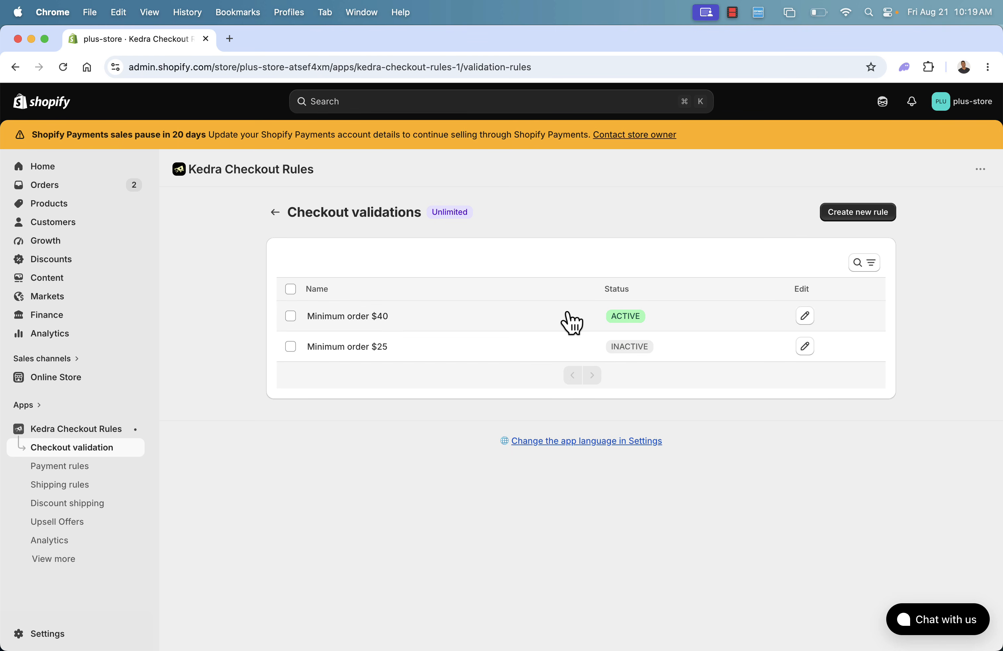
pyautogui.click(805, 317)
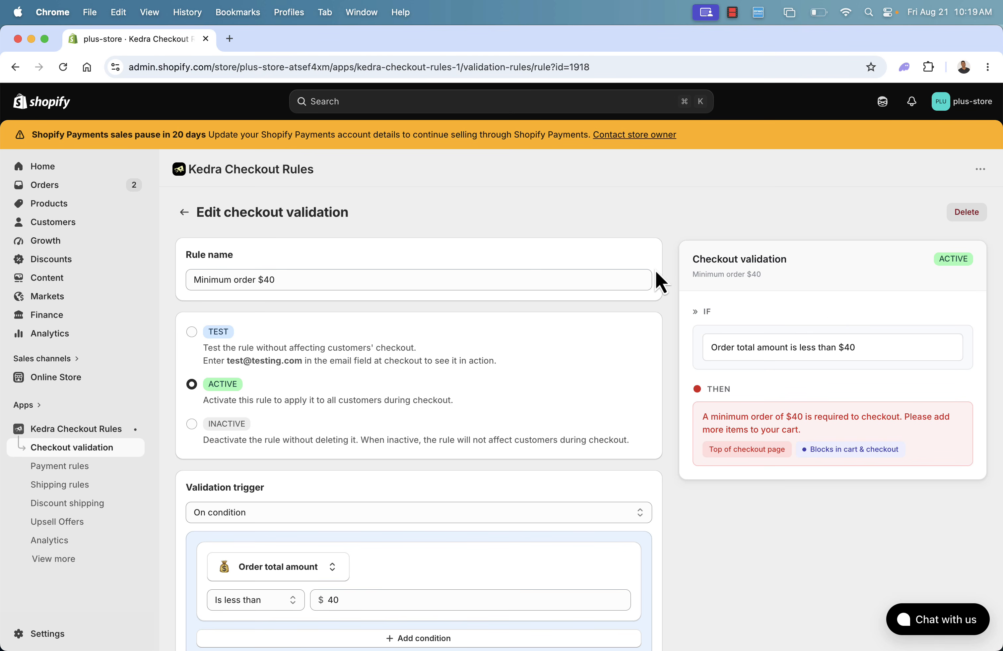
pyautogui.scroll(-2, 621, 257)
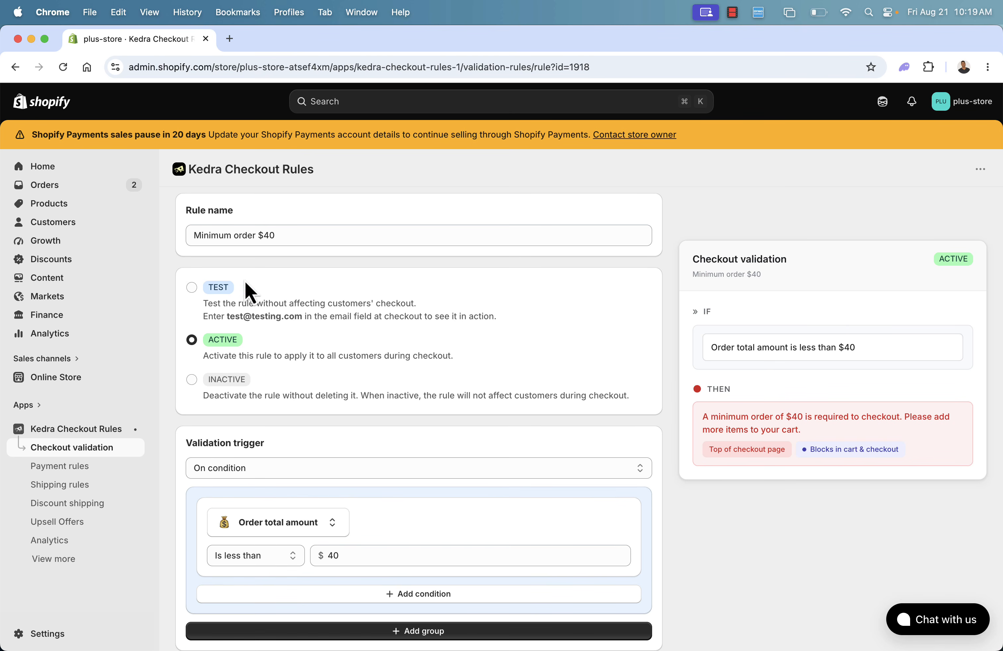
pyautogui.scroll(-4, 342, 417)
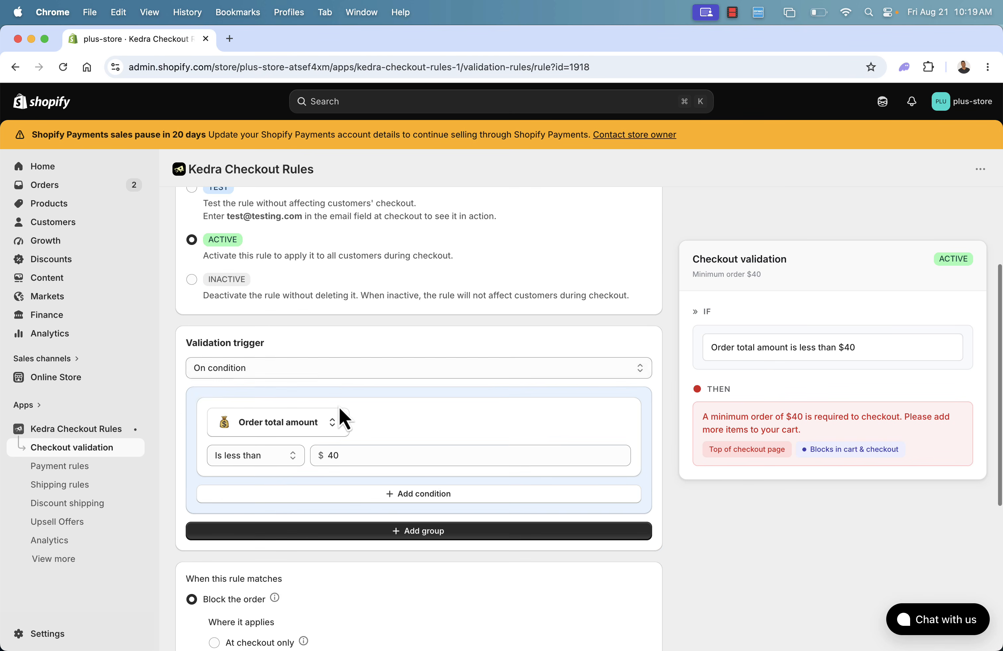
pyautogui.scroll(-2, 348, 400)
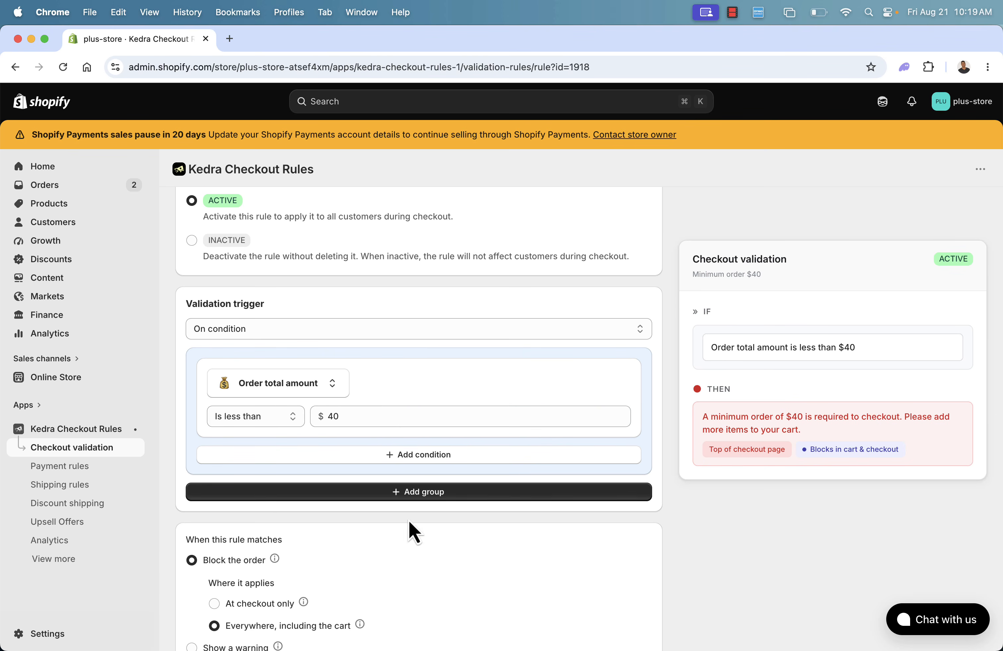
pyautogui.scroll(-5, 436, 470)
pyautogui.scroll(10, 454, 466)
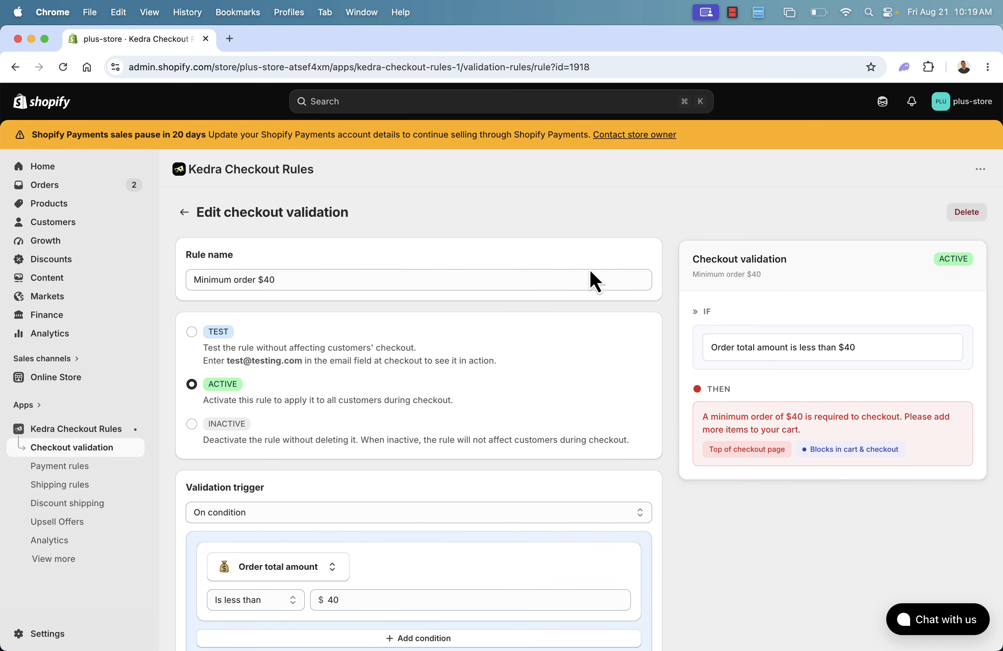
# Set the validation trigger's order total amount threshold to less than $100.
pyautogui.scroll(-2, 589, 270)
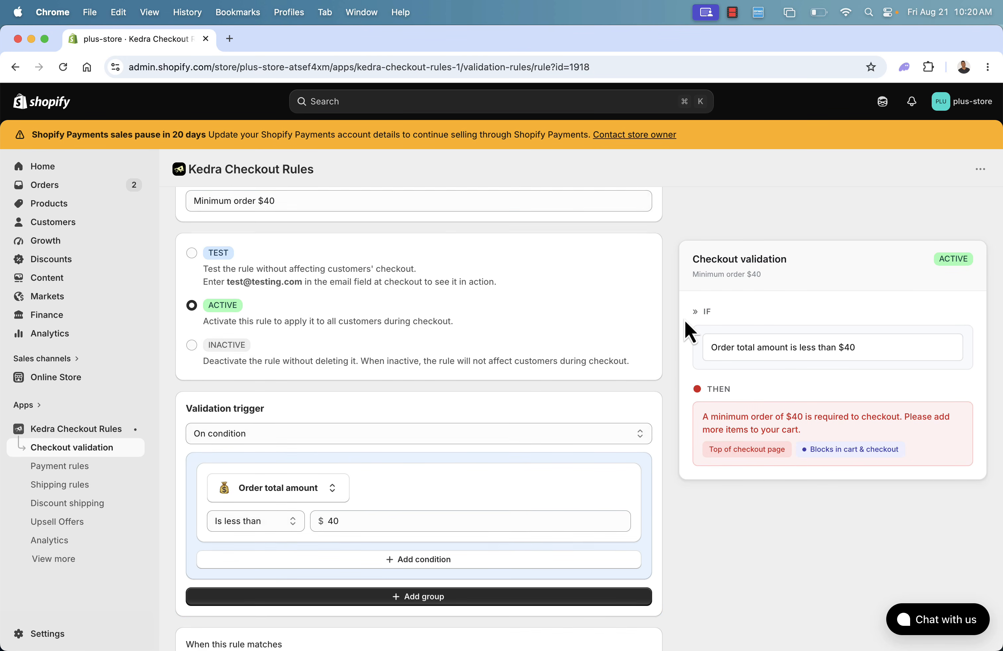
pyautogui.scroll(-2, 684, 320)
pyautogui.click(453, 442)
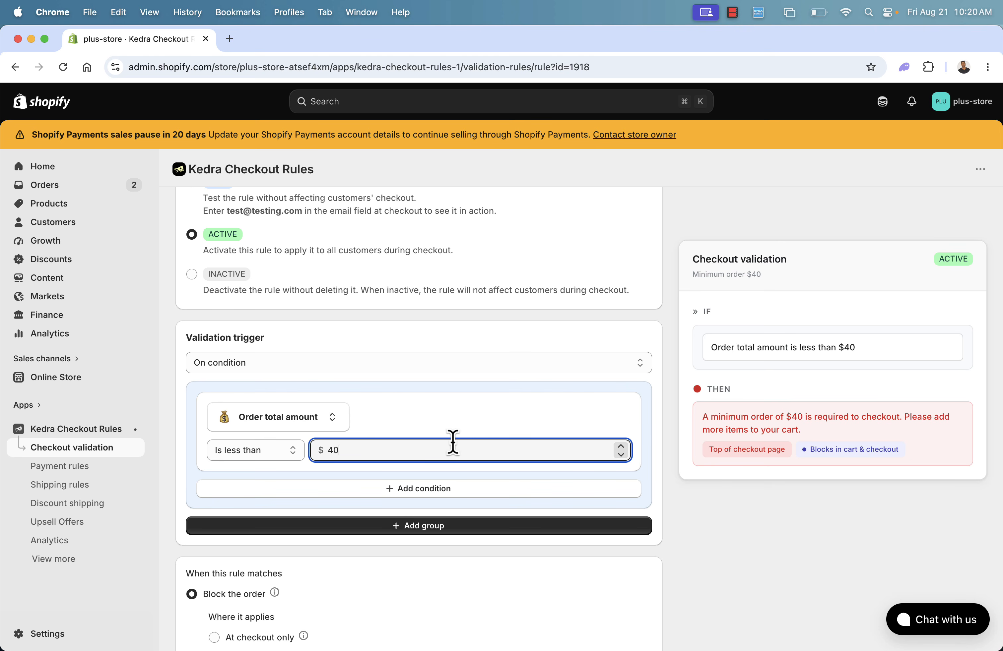
pyautogui.press('BackSpace')
pyautogui.press('BackSpace')
pyautogui.write('100')
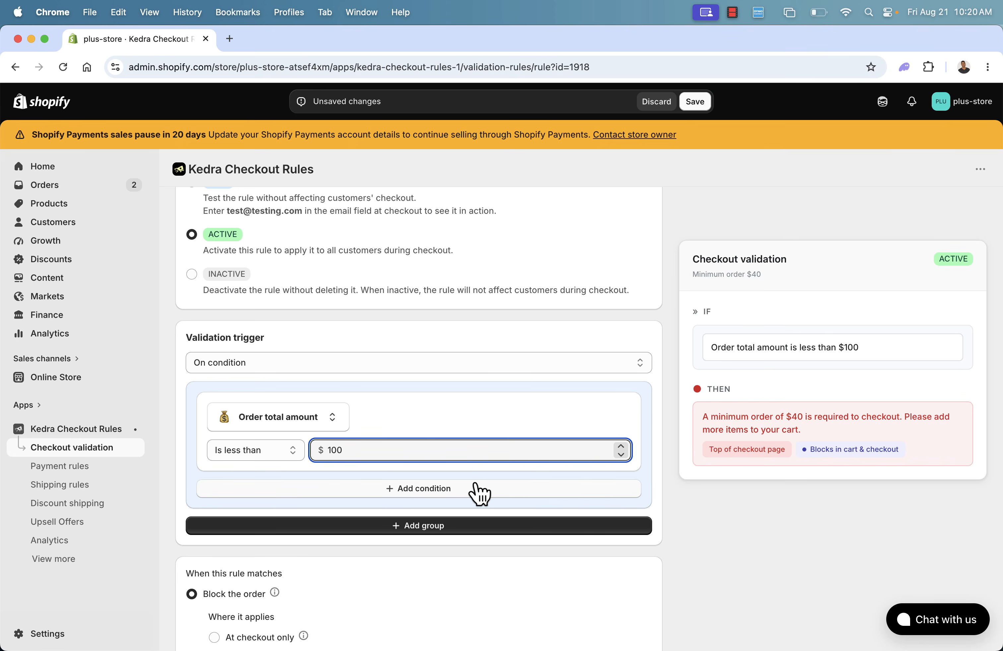
# Change the amount in the error message to $100, so it reads "A minimum order of $100 is required to checkout.".
pyautogui.scroll(-6, 480, 493)
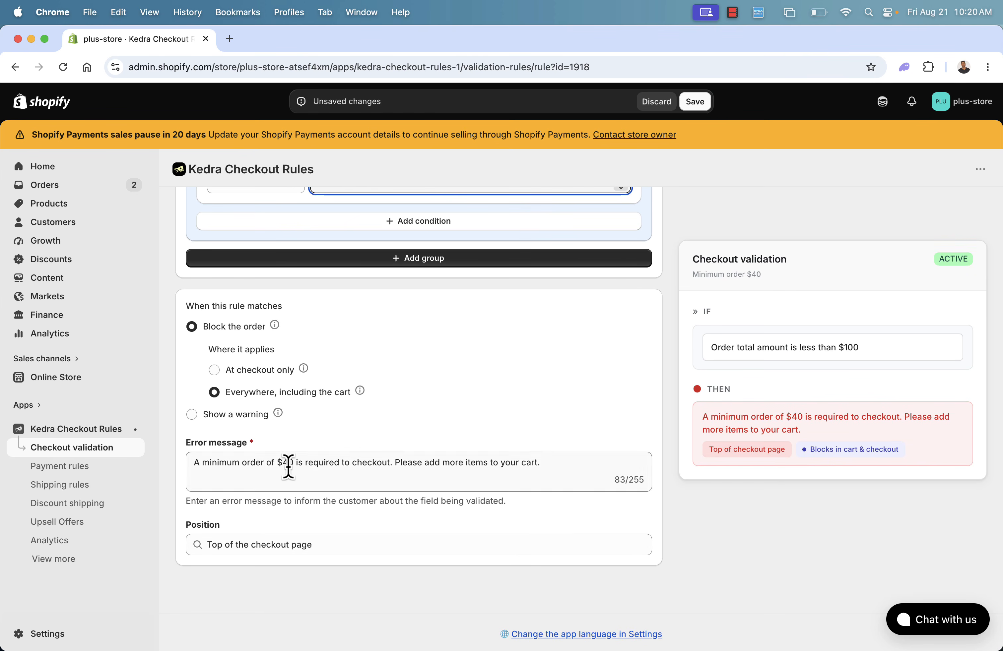
pyautogui.click(287, 463)
pyautogui.press('BackSpace')
pyautogui.write('10')
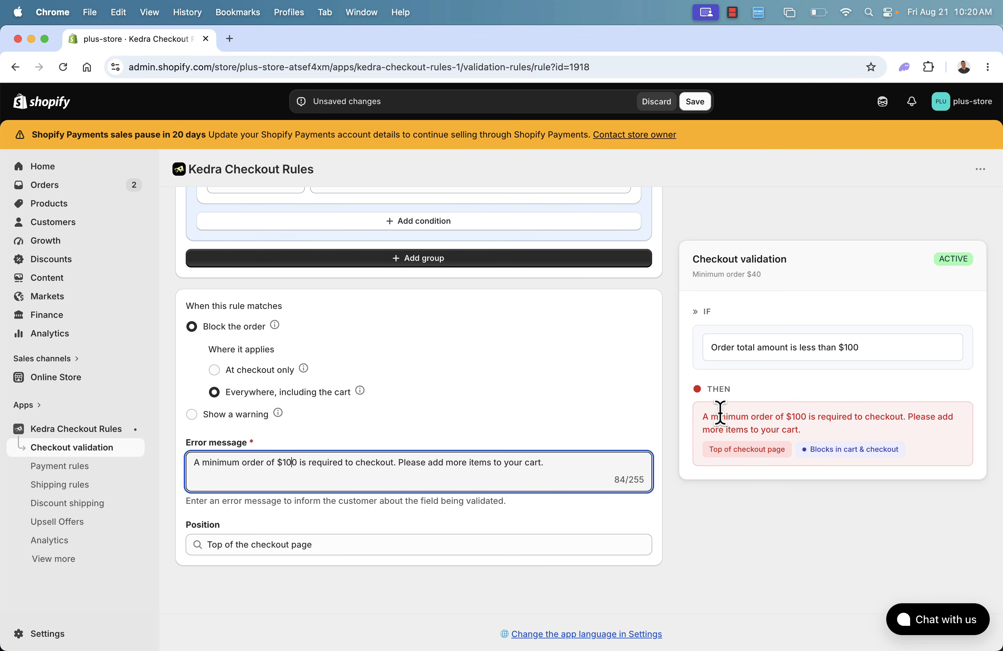
pyautogui.click(706, 421)
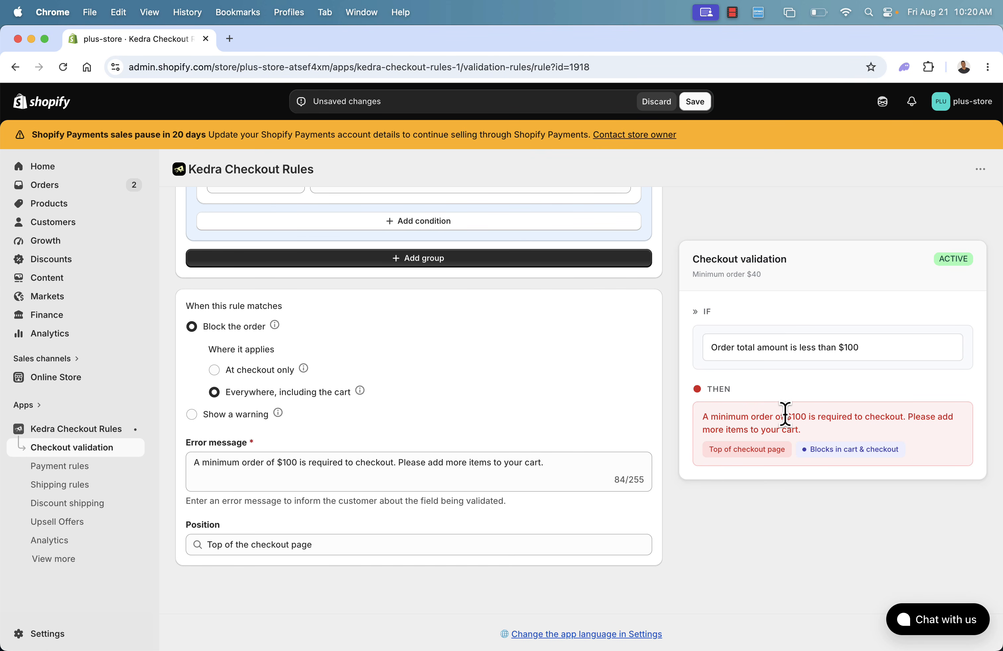
# Rename the rule to Minimum order $100 and save the checkout validation changes.
pyautogui.scroll(10, 600, 343)
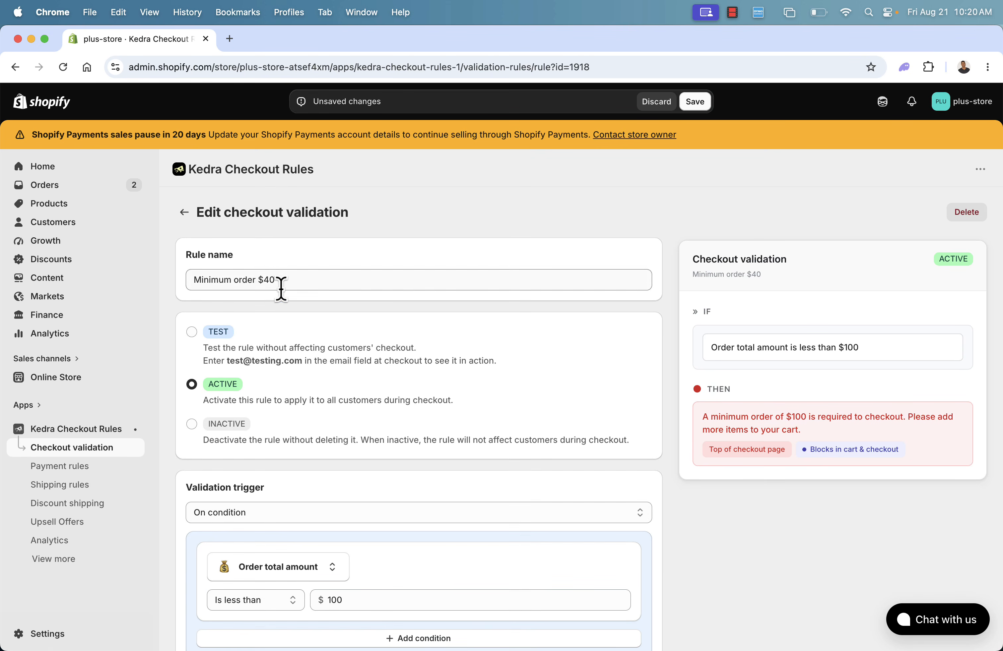
pyautogui.click(270, 280)
pyautogui.press('BackSpace')
pyautogui.write('100')
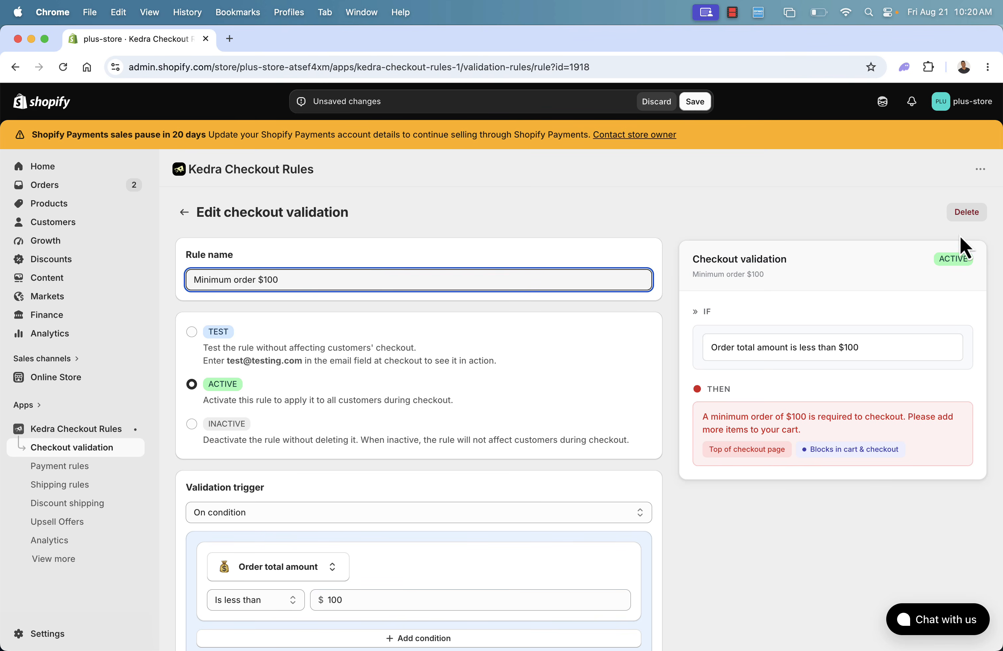
pyautogui.click(695, 102)
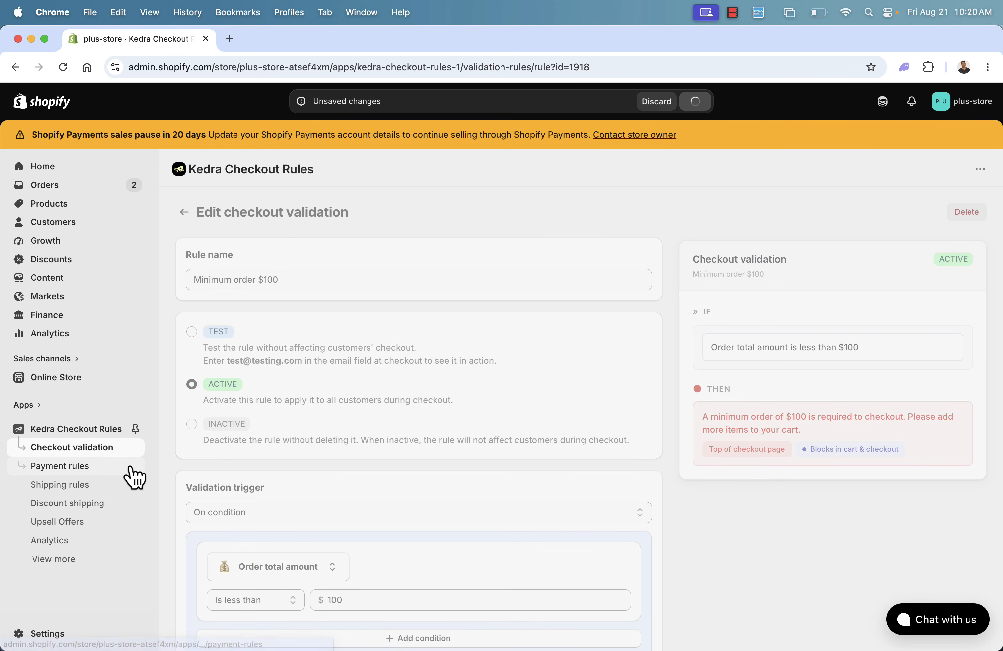
# Review the app's payment rules, shipping rules and discount shipping rules.
pyautogui.click(73, 470)
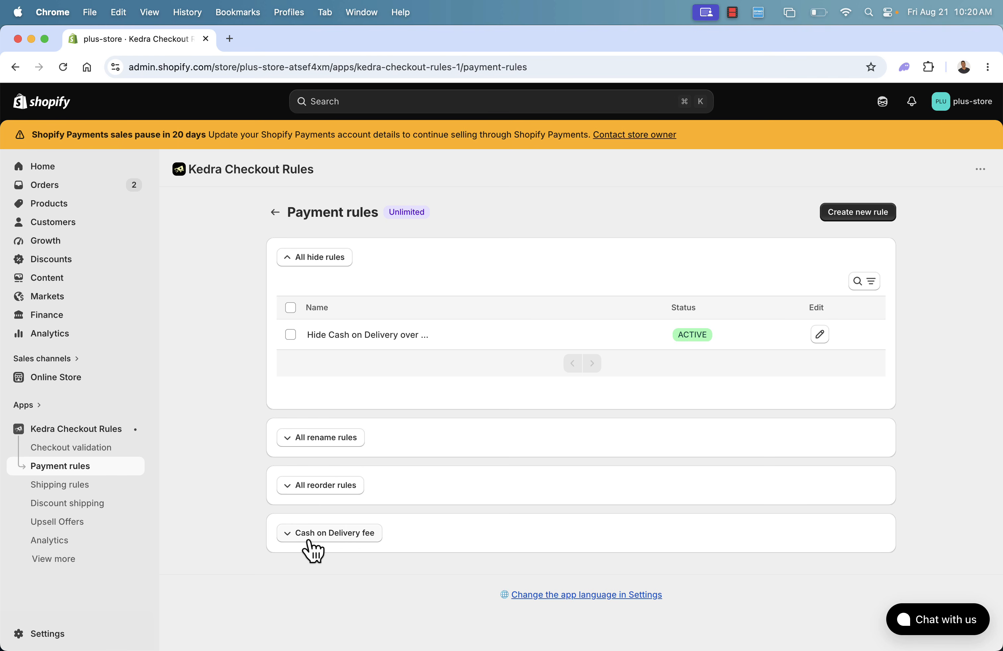
pyautogui.click(66, 490)
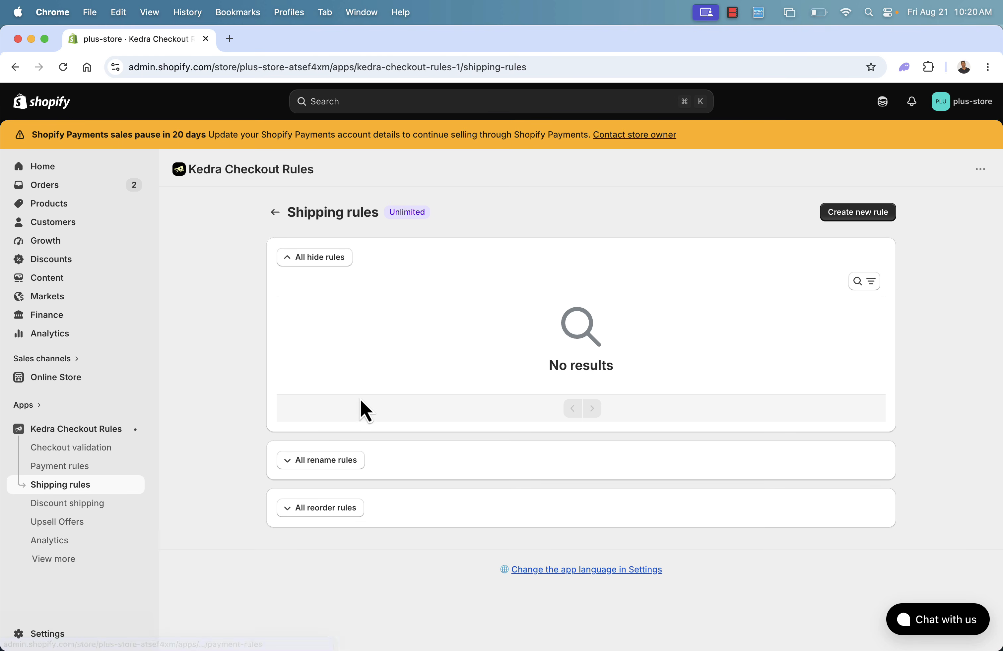
pyautogui.click(68, 503)
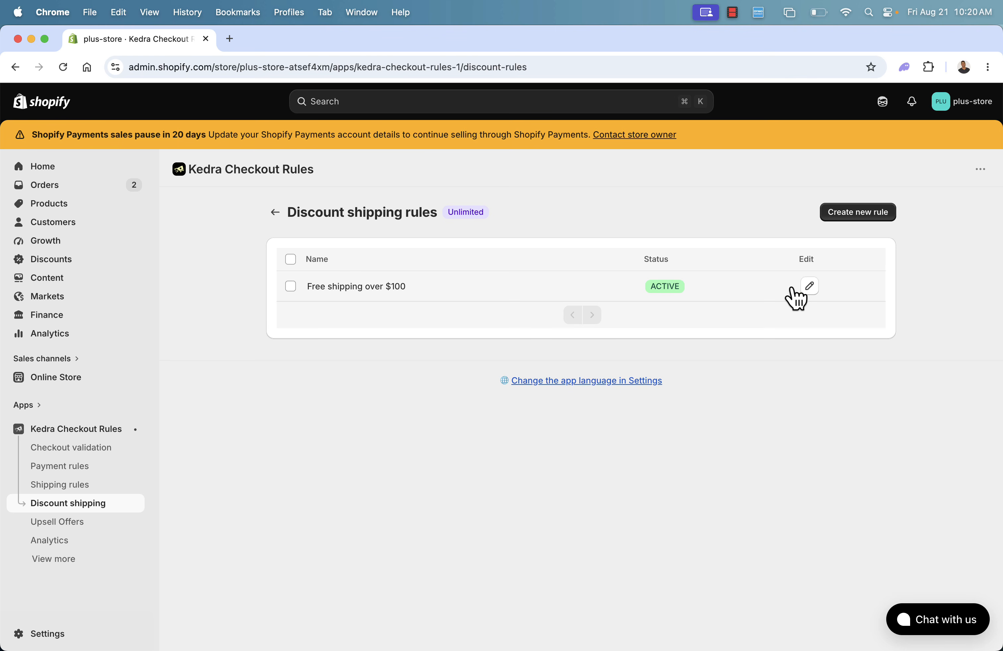
# Set the Free shipping over $100 discount shipping rule to inactive and save it.
pyautogui.click(811, 291)
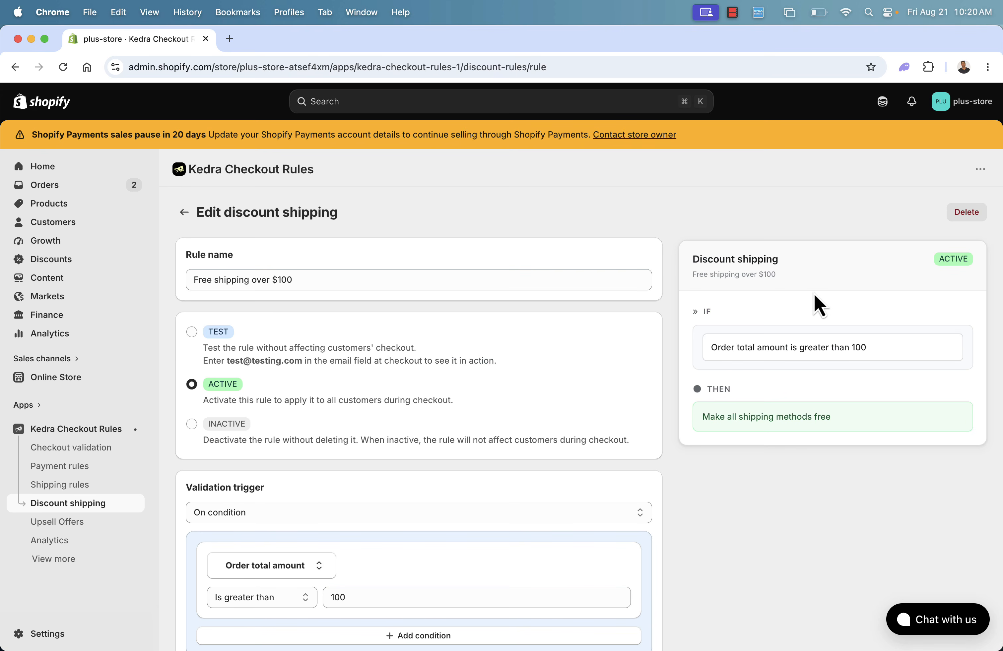
pyautogui.click(191, 424)
pyautogui.click(695, 102)
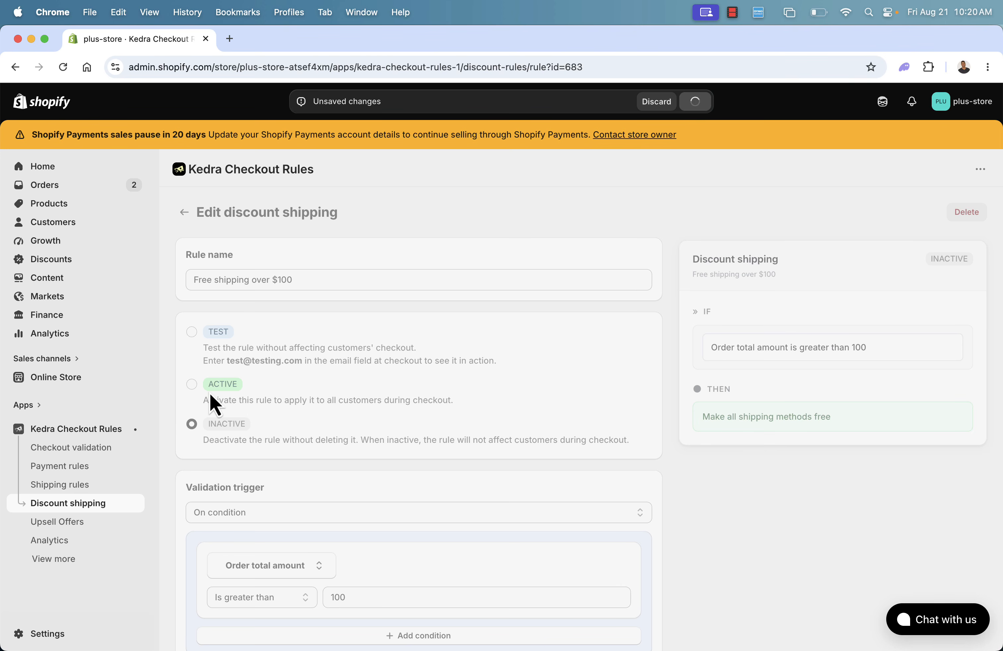
# Review the upsell offers for the thank-you page and the order-status page.
pyautogui.click(71, 528)
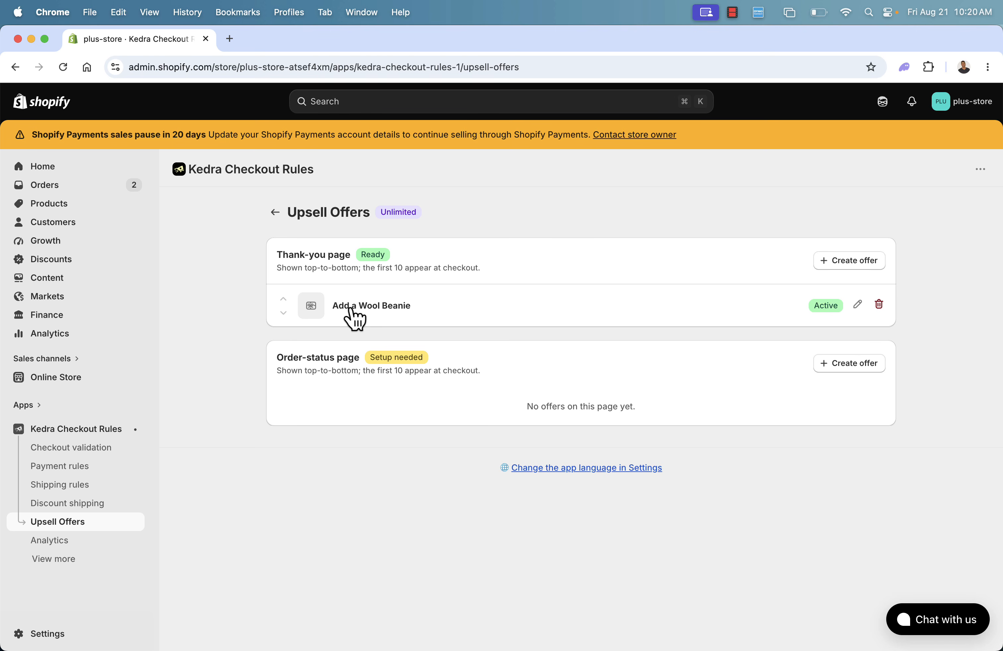
# Start a new rule with the AI Assistant and add the quick idea "Rename Standard Shipping to Economy Delivery" as its description.
pyautogui.click(57, 449)
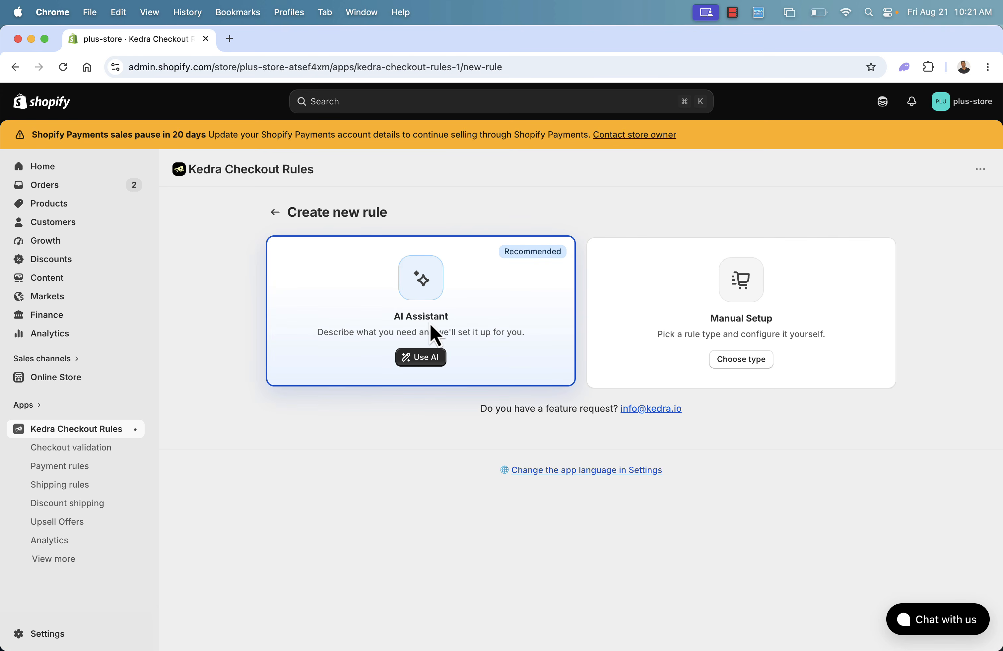
pyautogui.click(425, 359)
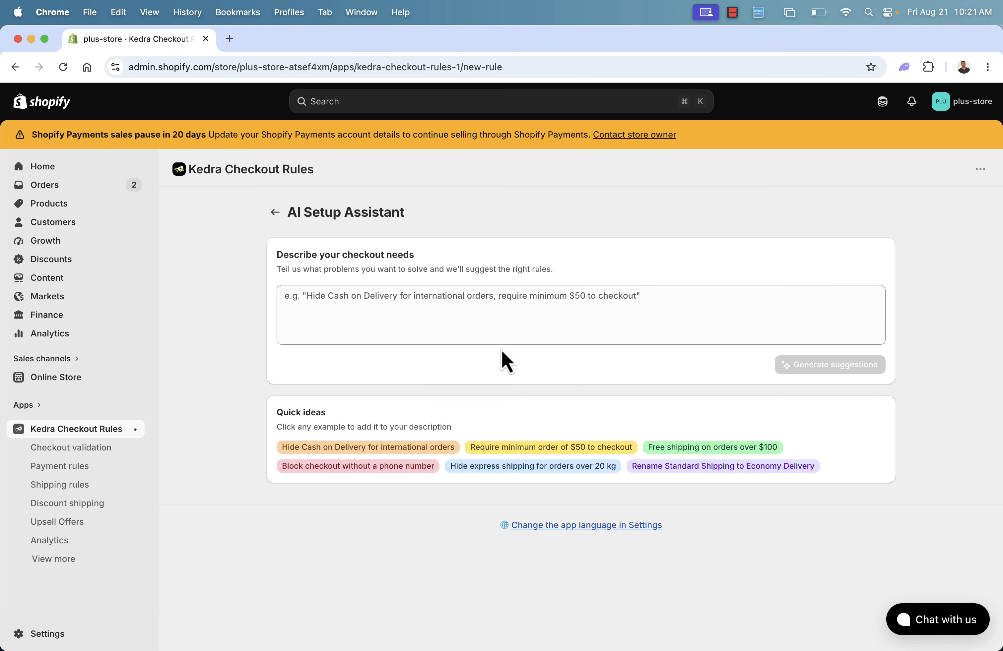
pyautogui.click(643, 467)
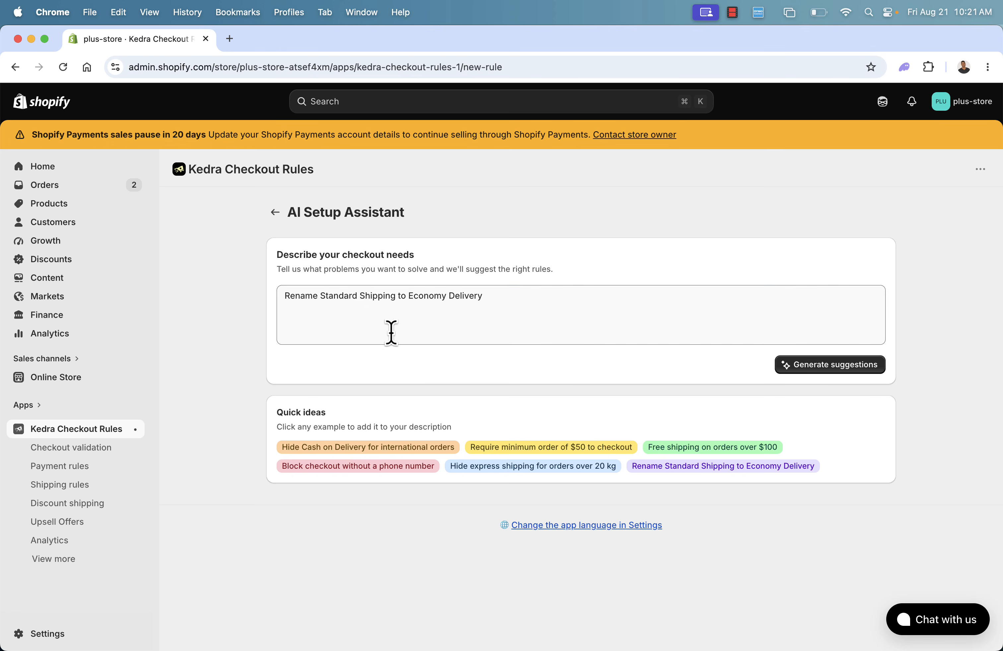
# Change the description to "Rename Standard Shipping to VIP Delivery" and generate the rule suggestions.
pyautogui.click(358, 303)
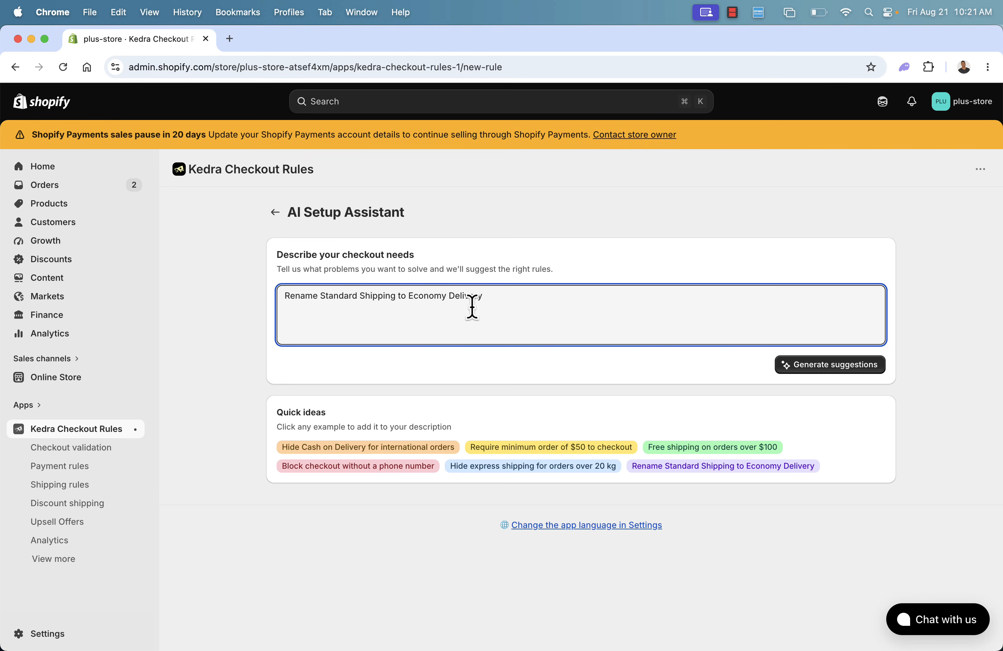
pyautogui.doubleClick(428, 295)
pyautogui.write('VIP')
pyautogui.moveTo(408, 294); pyautogui.dragTo(471, 293)
pyautogui.click(472, 293)
pyautogui.tripleClick(343, 287)
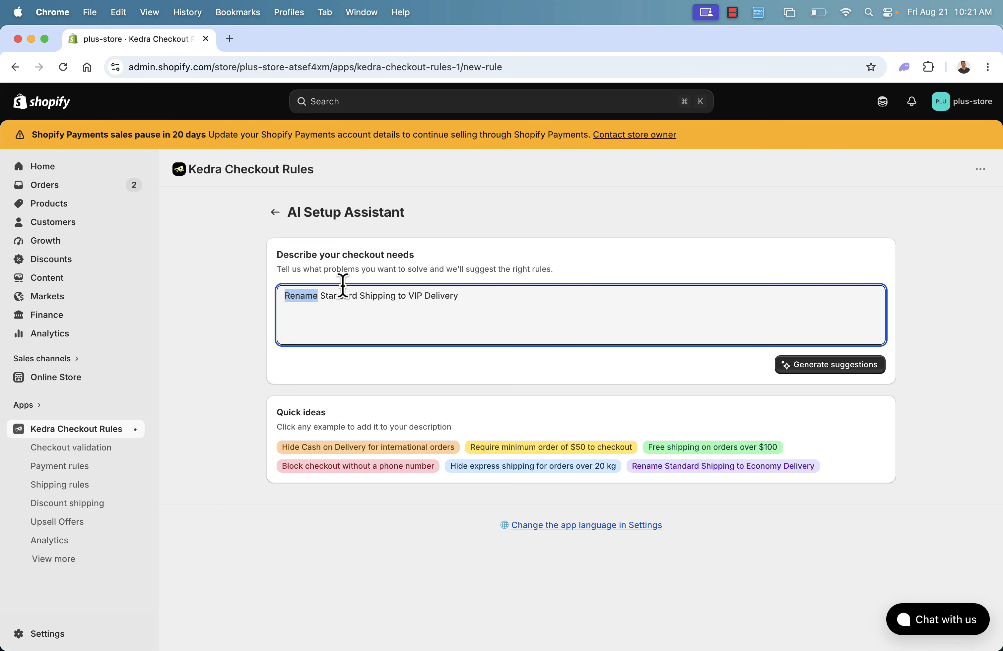
pyautogui.click(371, 315)
pyautogui.click(791, 366)
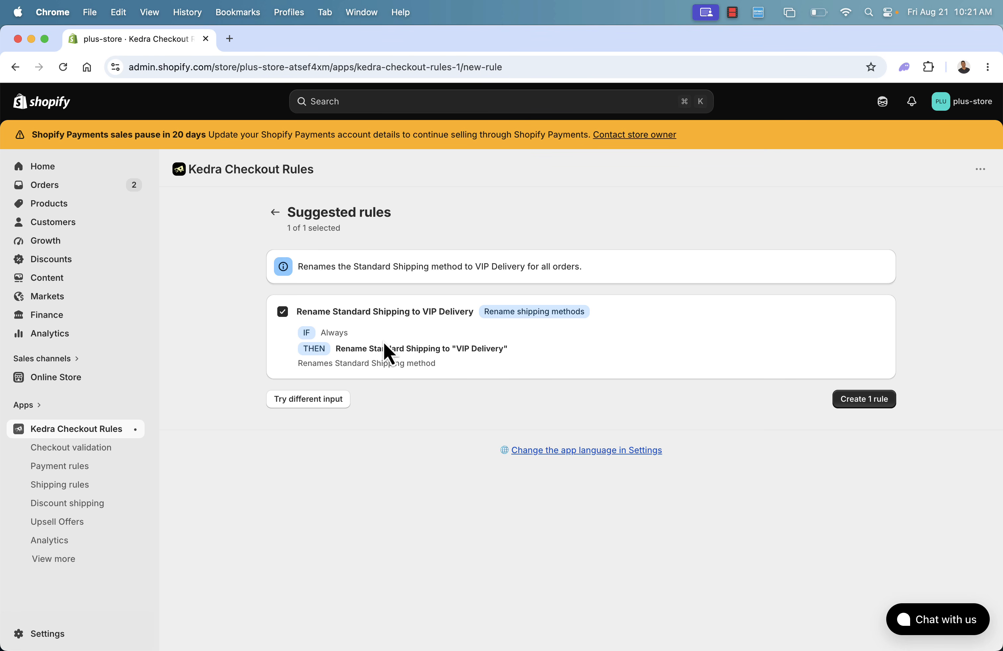
# Review the suggested rule Rename Standard Shipping to VIP Delivery and its summary, and create it.
pyautogui.doubleClick(351, 348)
pyautogui.click(494, 358)
pyautogui.tripleClick(373, 269)
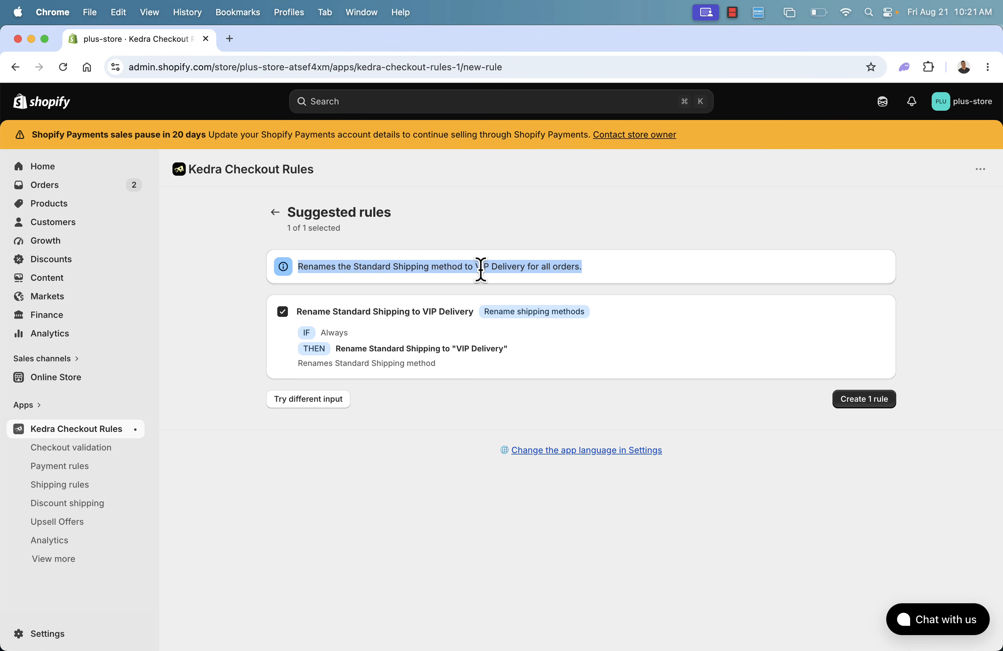
pyautogui.click(611, 277)
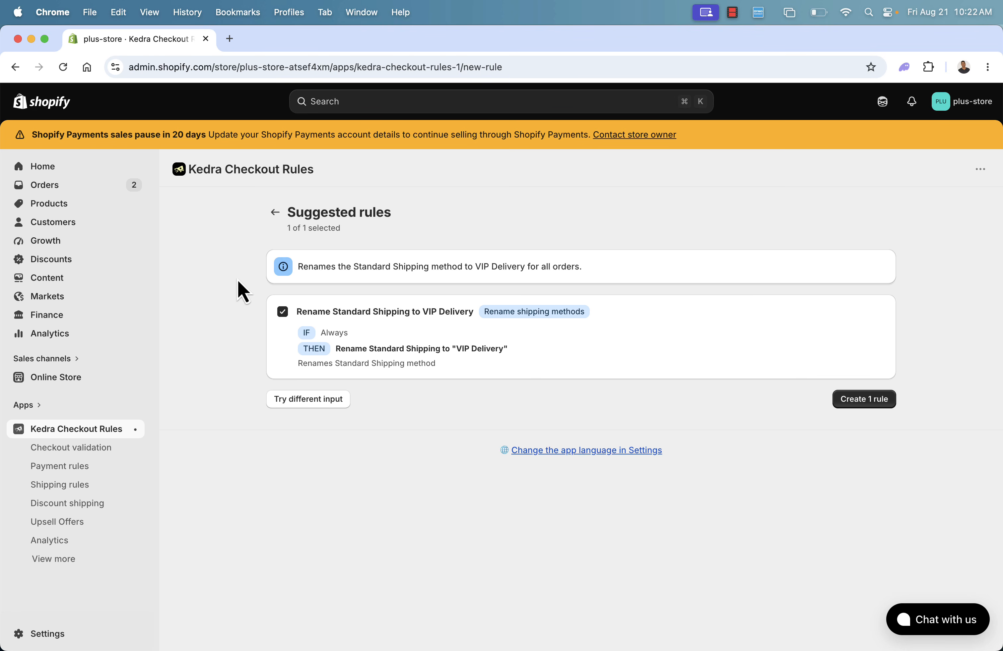
pyautogui.moveTo(353, 267); pyautogui.dragTo(526, 265)
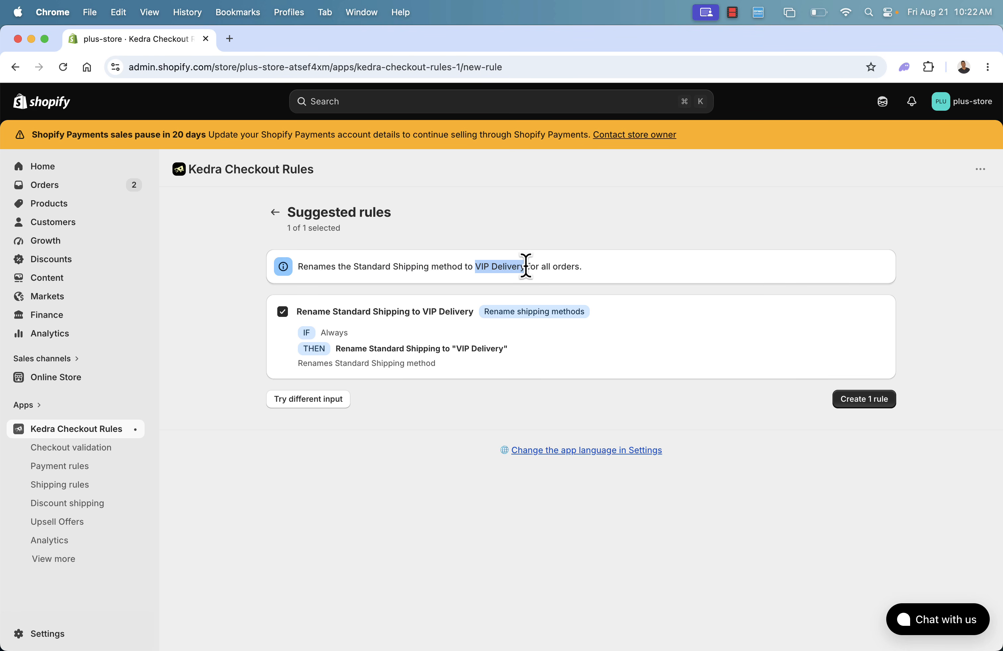
pyautogui.click(524, 265)
pyautogui.click(879, 404)
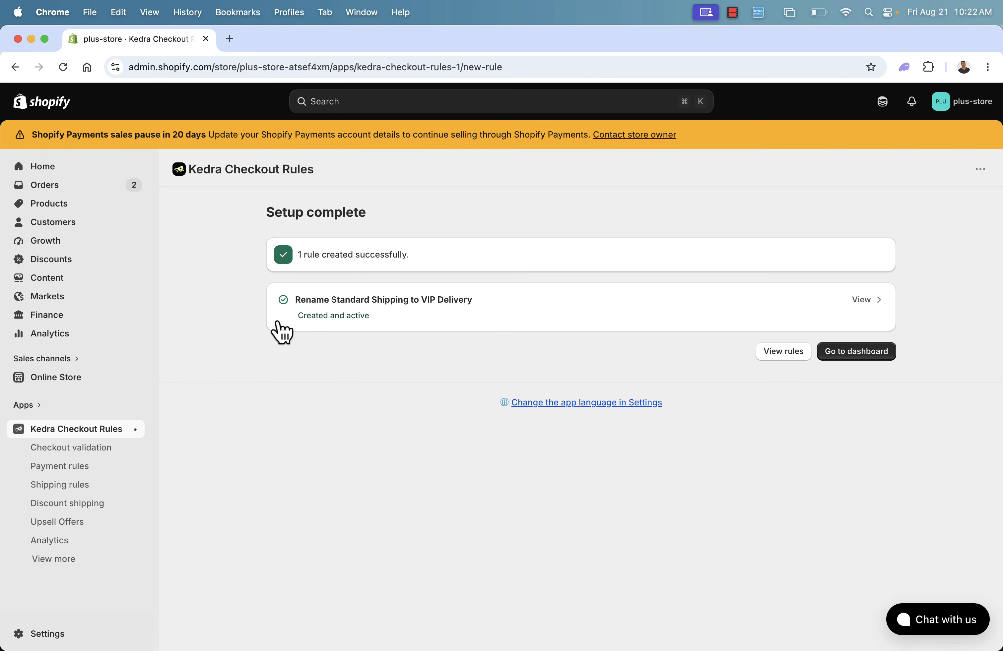
# Check the status of the new VIP Delivery rule among the shipping rename rules.
pyautogui.click(96, 487)
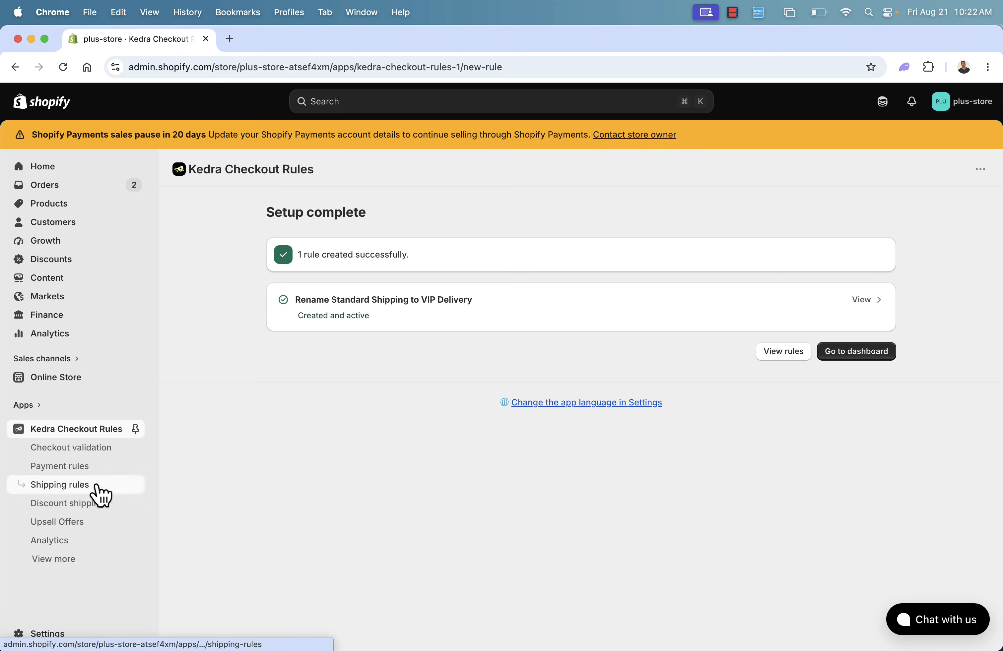
pyautogui.click(303, 461)
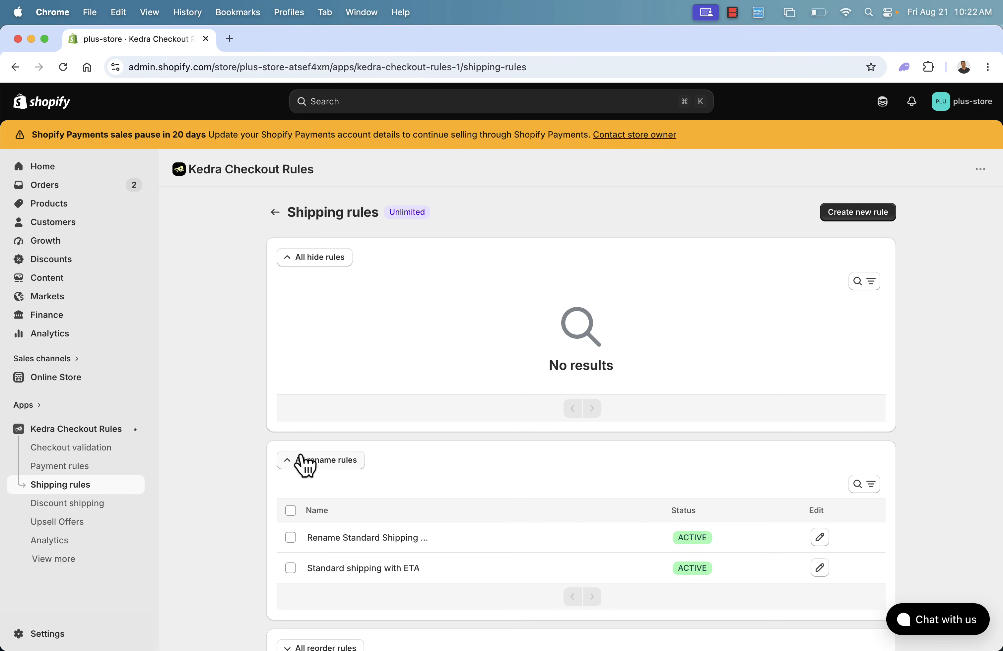
pyautogui.scroll(-3, 258, 471)
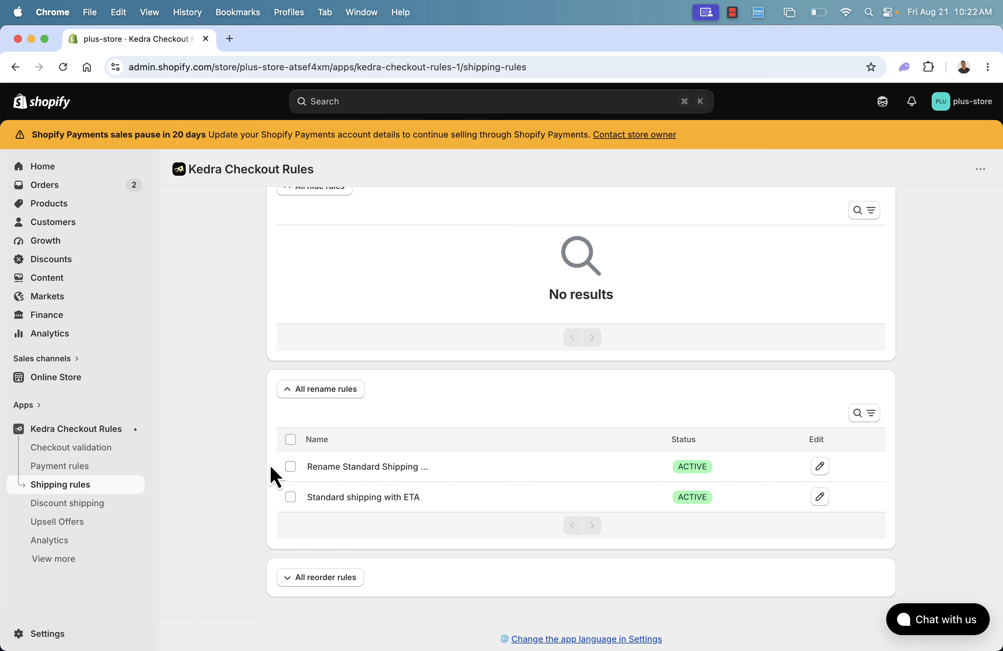
# Examine the app's analytics overview, including checkout performance, conversion rate and the meaning of abandoned value.
pyautogui.click(82, 541)
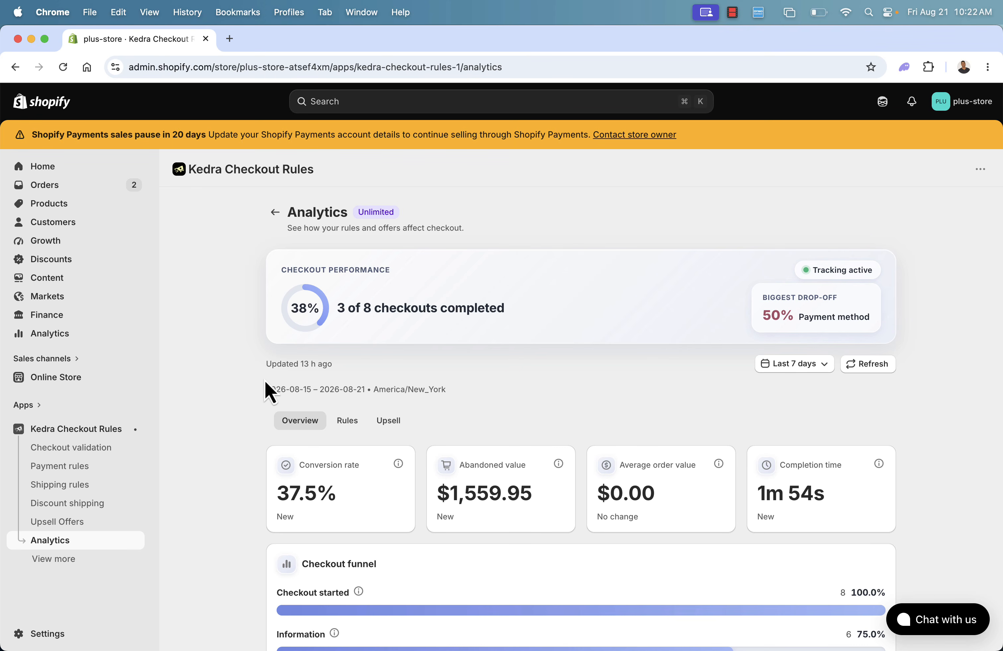
pyautogui.scroll(-1, 235, 337)
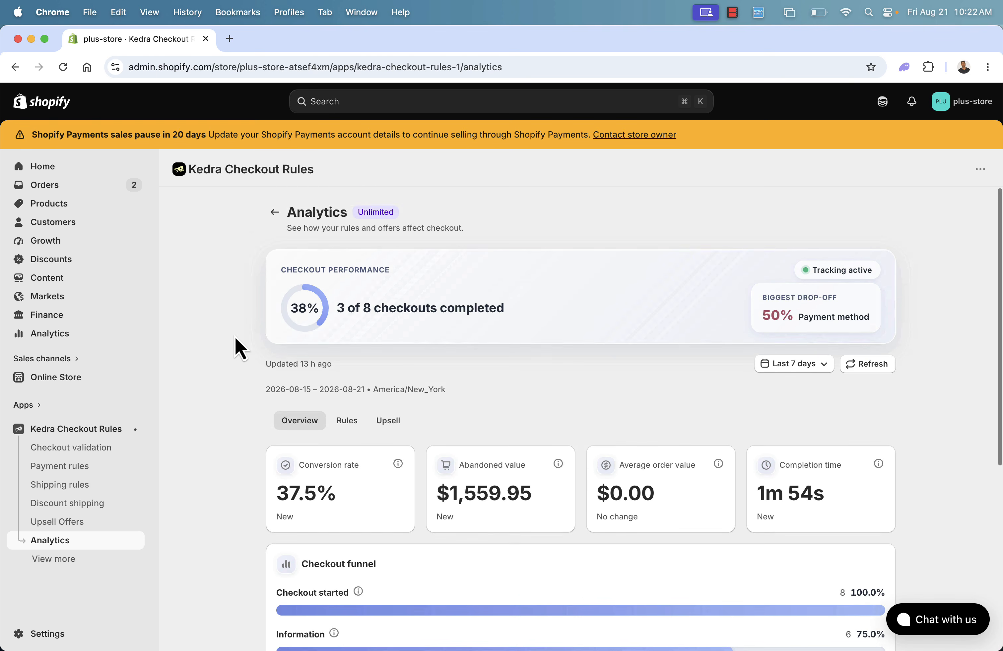
pyautogui.scroll(-3, 235, 337)
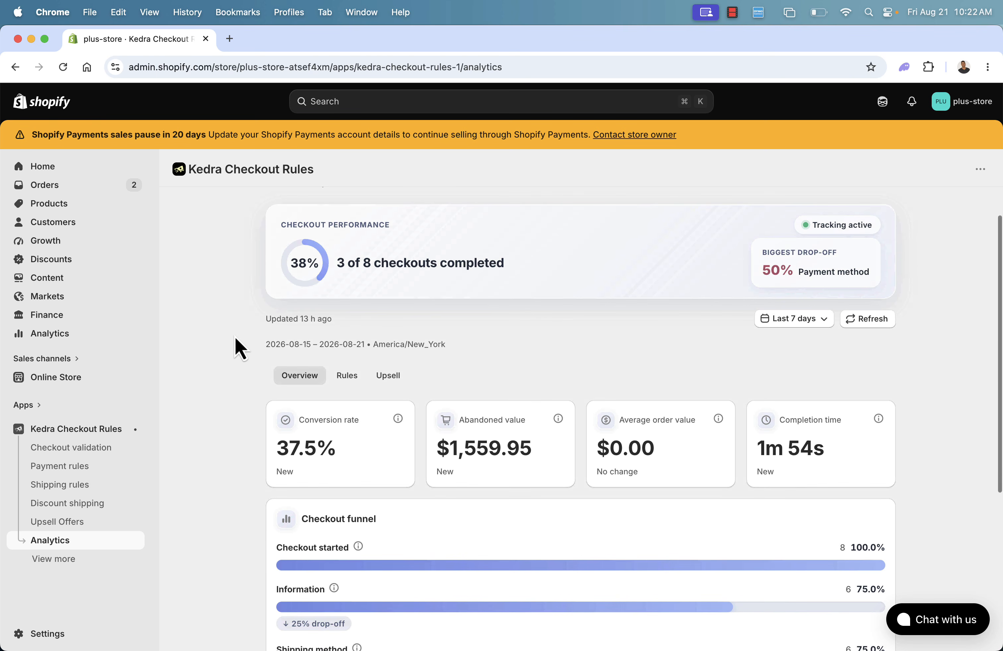
pyautogui.scroll(-1, 235, 337)
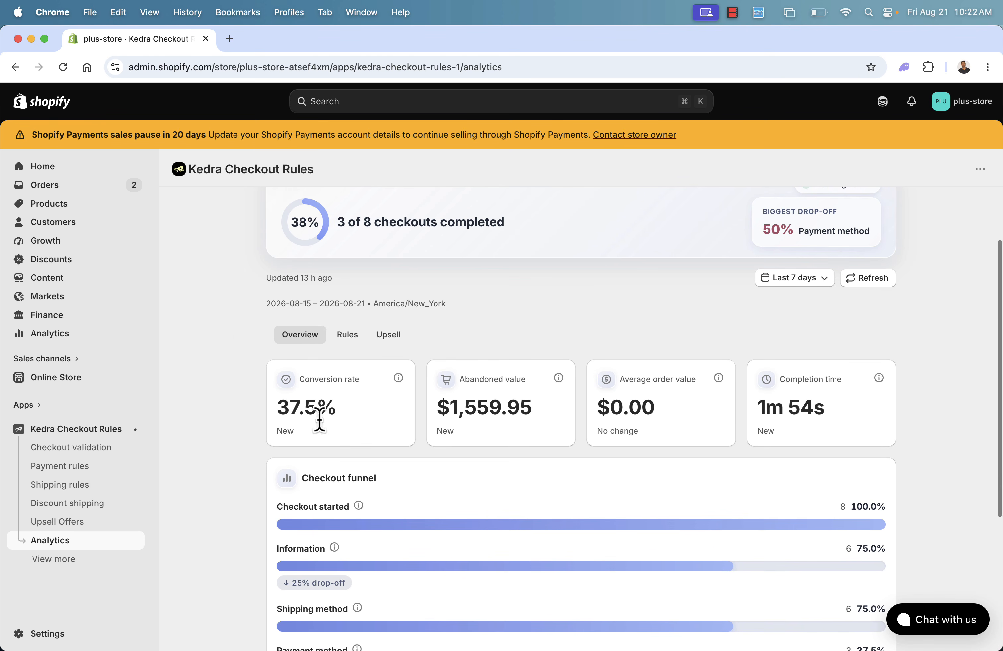
pyautogui.moveTo(398, 378)
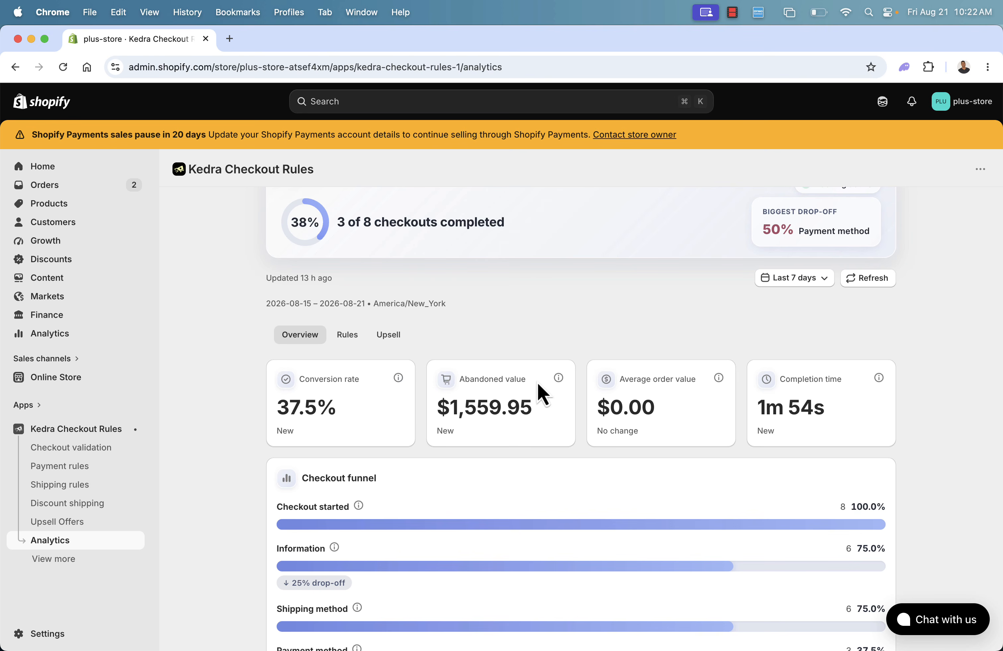
pyautogui.moveTo(558, 378)
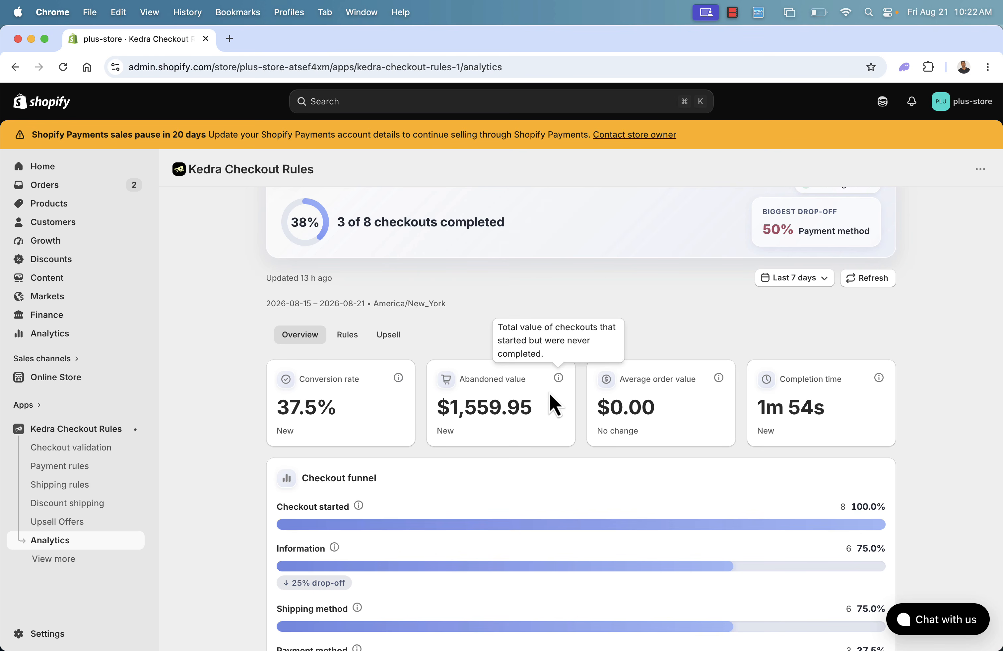
# Examine the checkout funnel in the analytics, including each stage's drop-off and the meaning of the payment method stage.
pyautogui.scroll(-1, 525, 416)
pyautogui.scroll(-5, 526, 416)
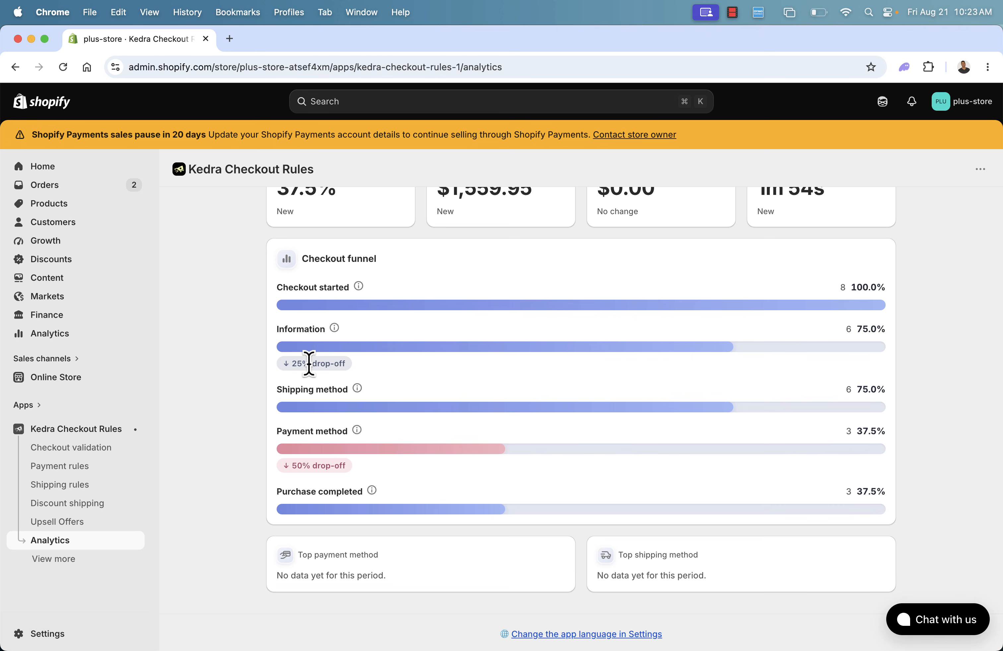
pyautogui.moveTo(334, 328)
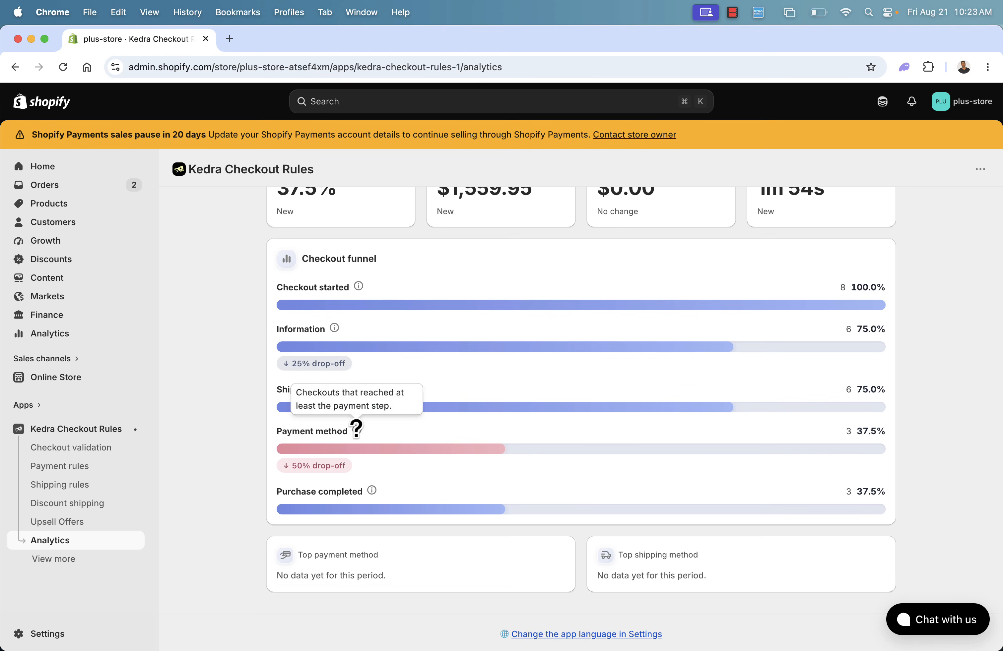
pyautogui.scroll(3, 277, 467)
pyautogui.scroll(1, 276, 463)
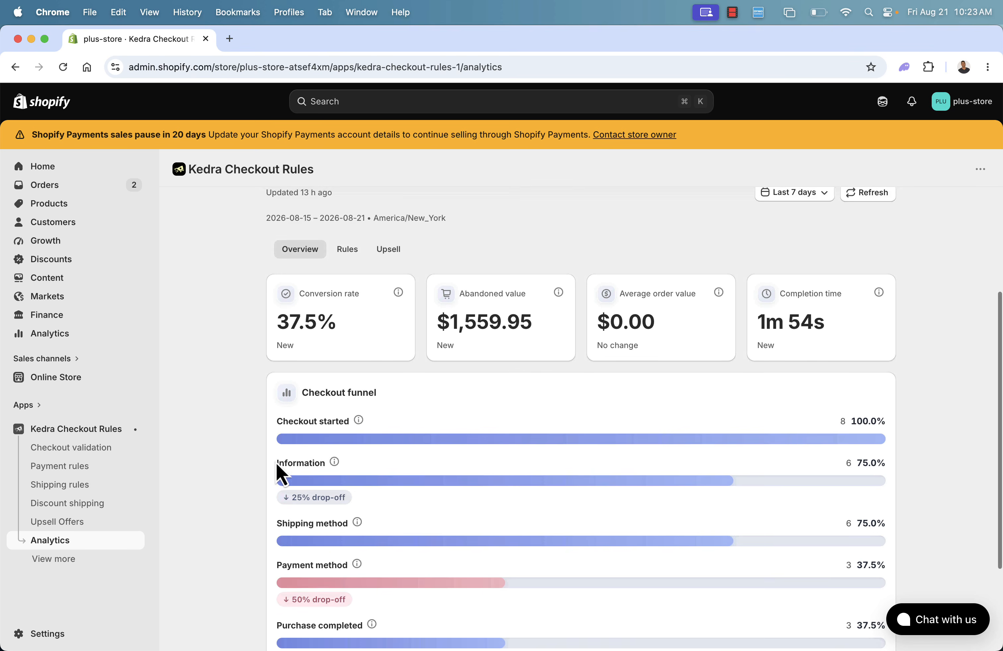
pyautogui.scroll(-1, 275, 463)
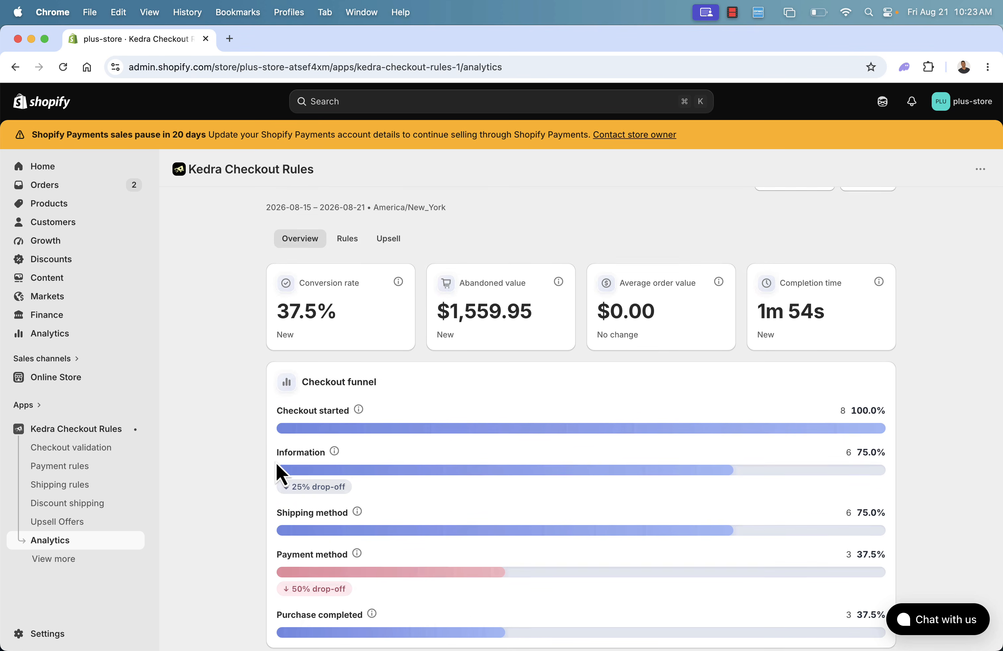
pyautogui.scroll(-2, 279, 470)
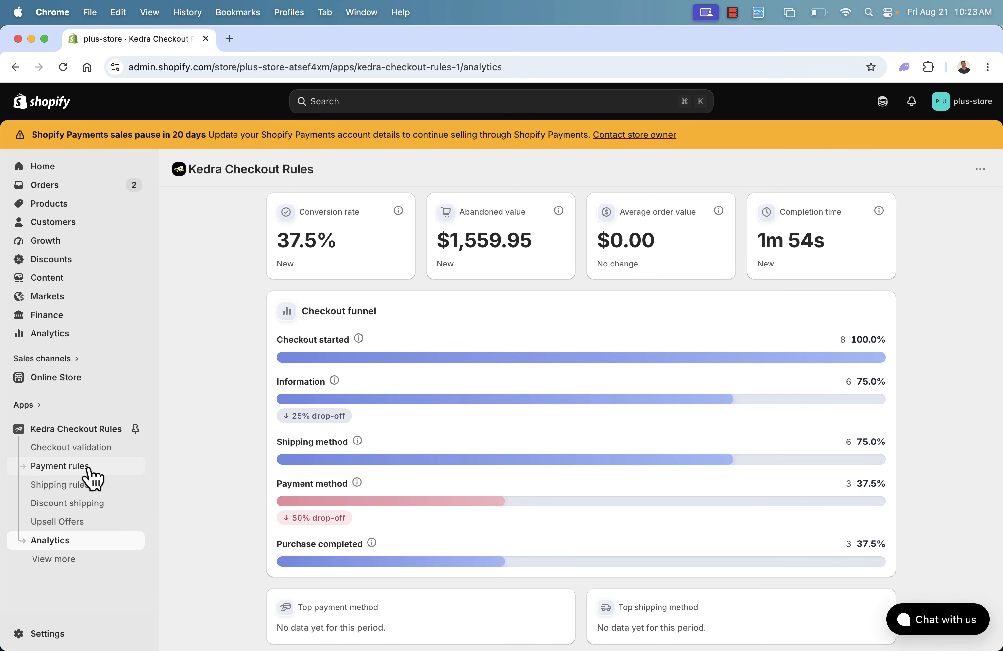
pyautogui.scroll(2, 359, 444)
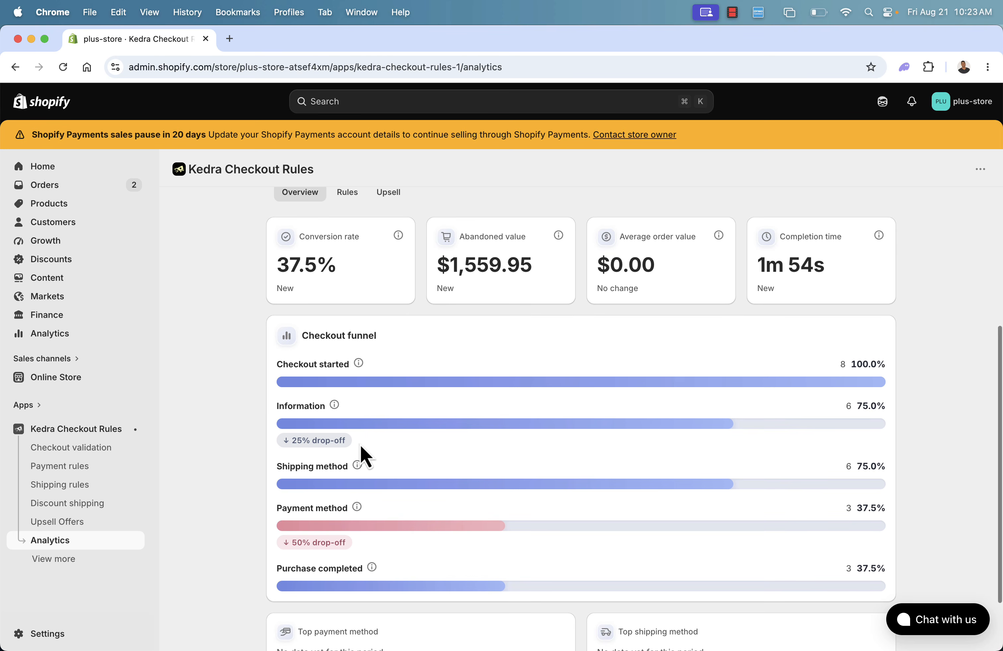
# Set the analytics reporting period to Last 30 days.
pyautogui.scroll(5, 360, 446)
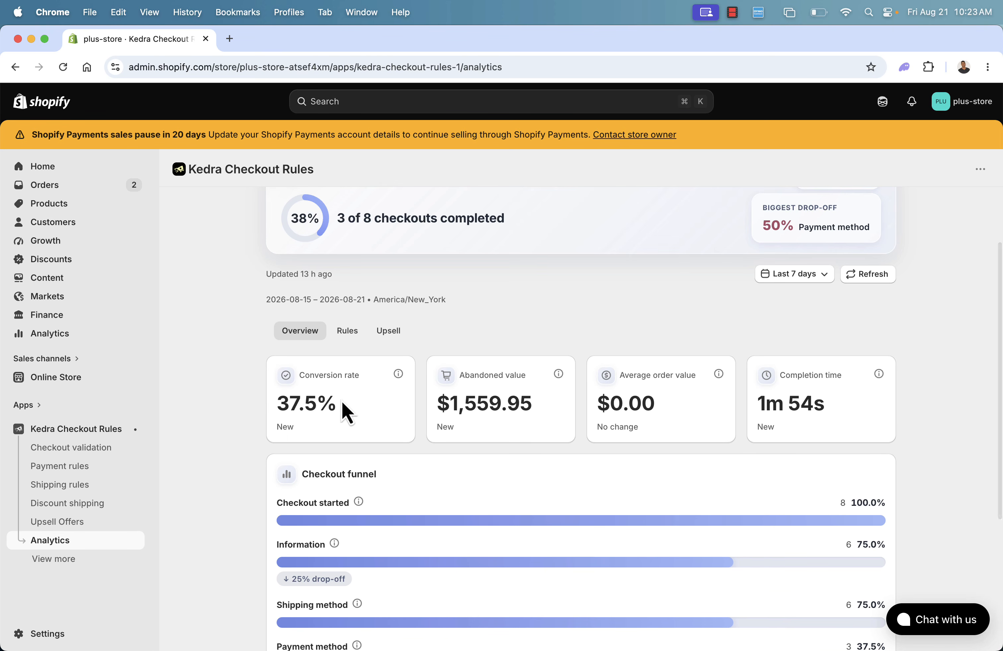
pyautogui.scroll(2, 240, 411)
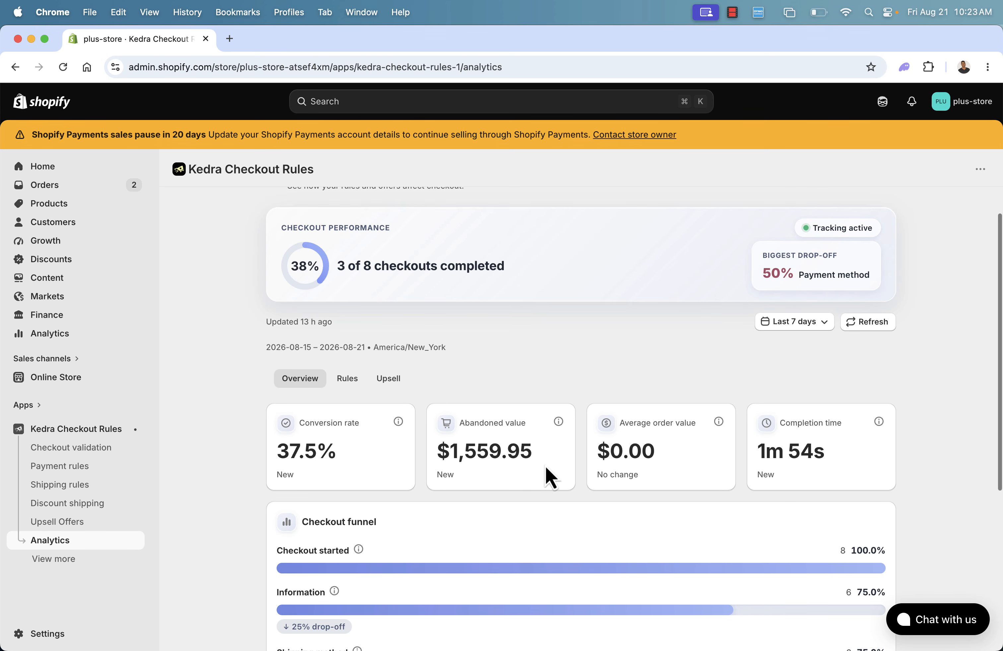
pyautogui.scroll(2, 670, 478)
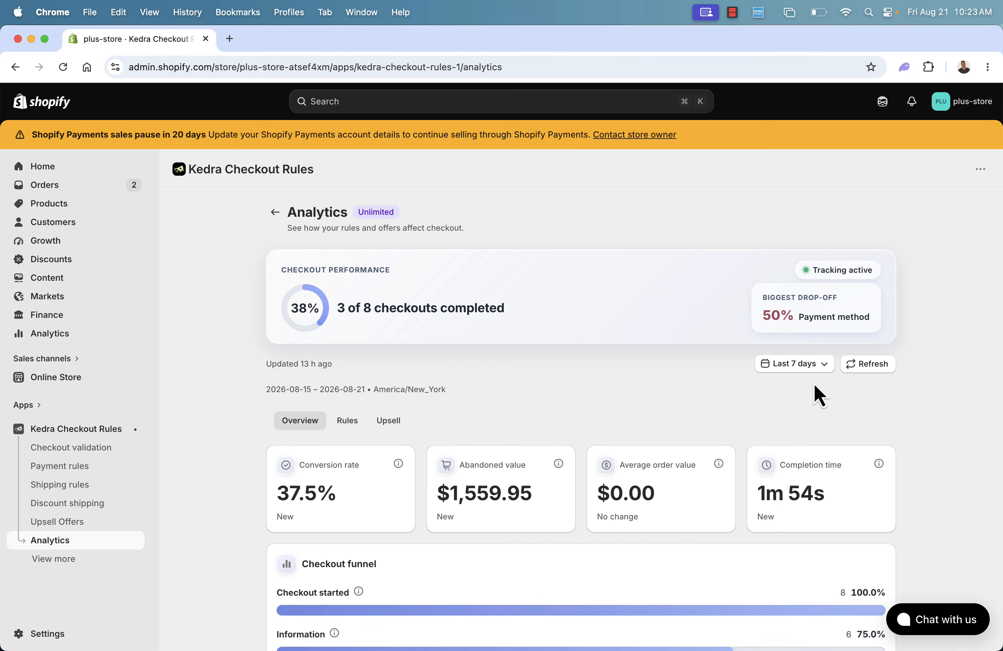
pyautogui.click(820, 364)
pyautogui.click(806, 460)
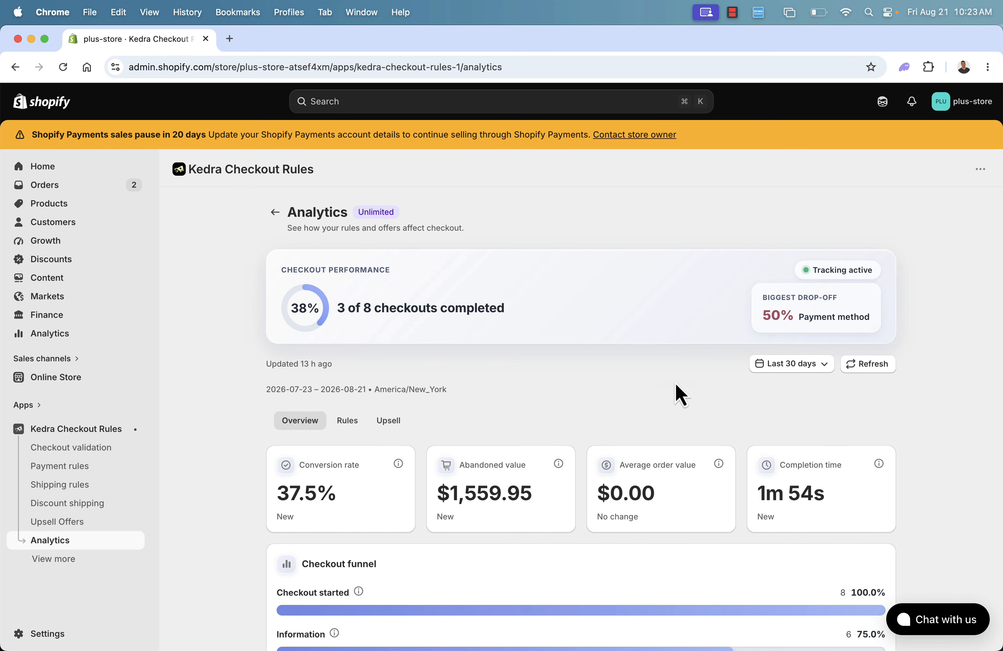
# Refresh the analytics data for the last 30 days and review the checkout metrics and checkout funnel.
pyautogui.click(867, 366)
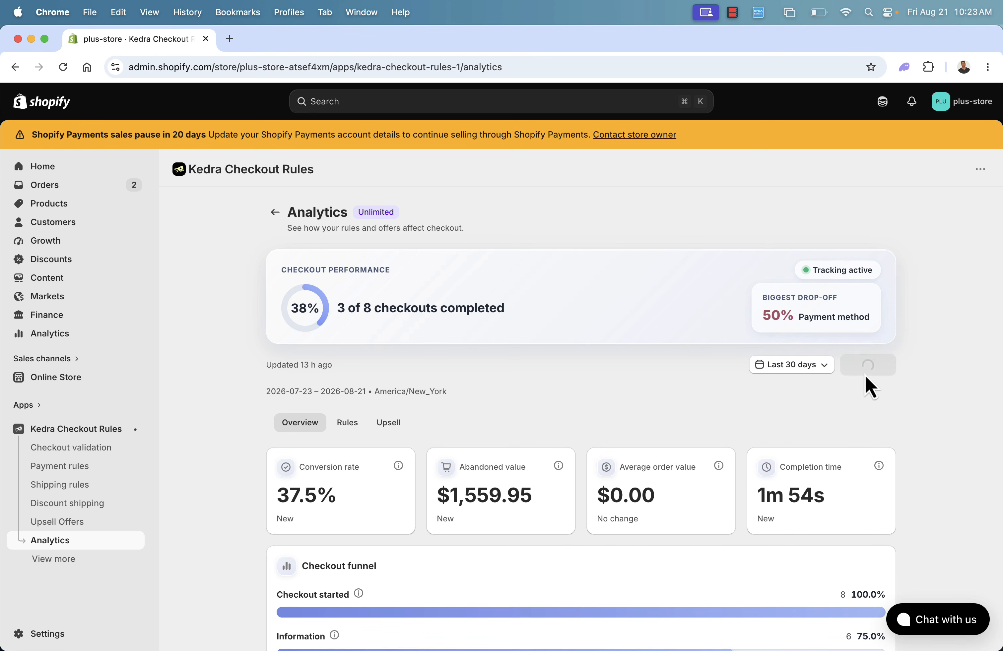
pyautogui.scroll(-5, 595, 403)
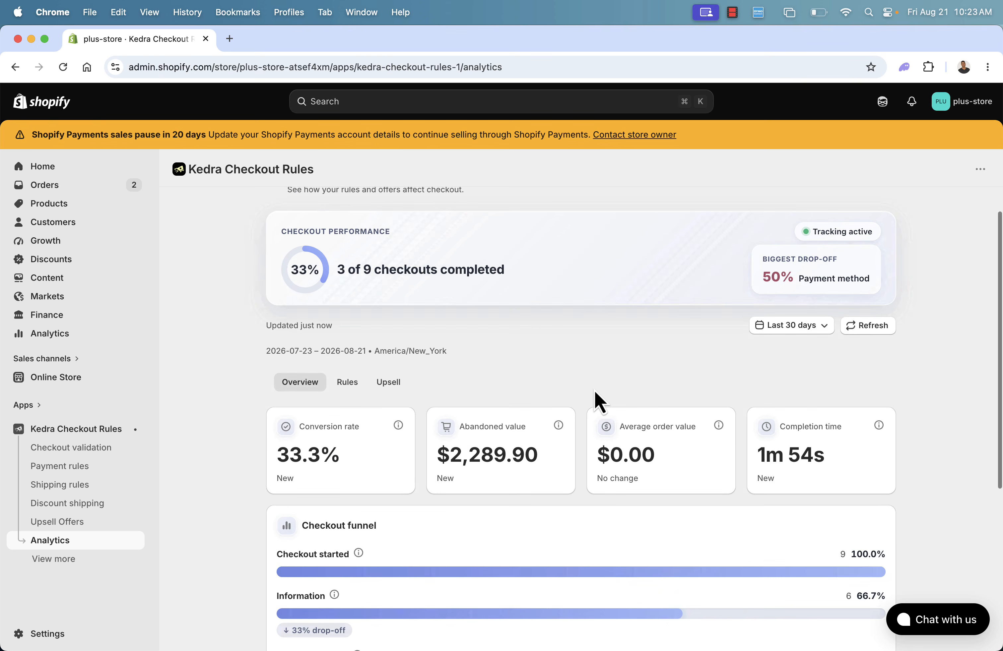
pyautogui.scroll(-3, 595, 391)
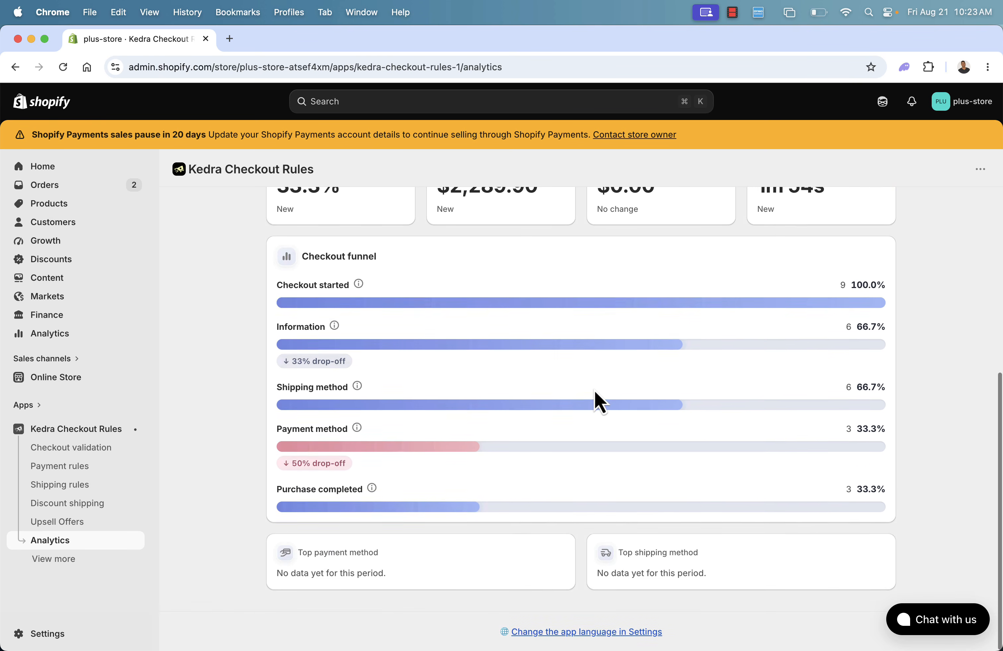
pyautogui.scroll(8, 595, 392)
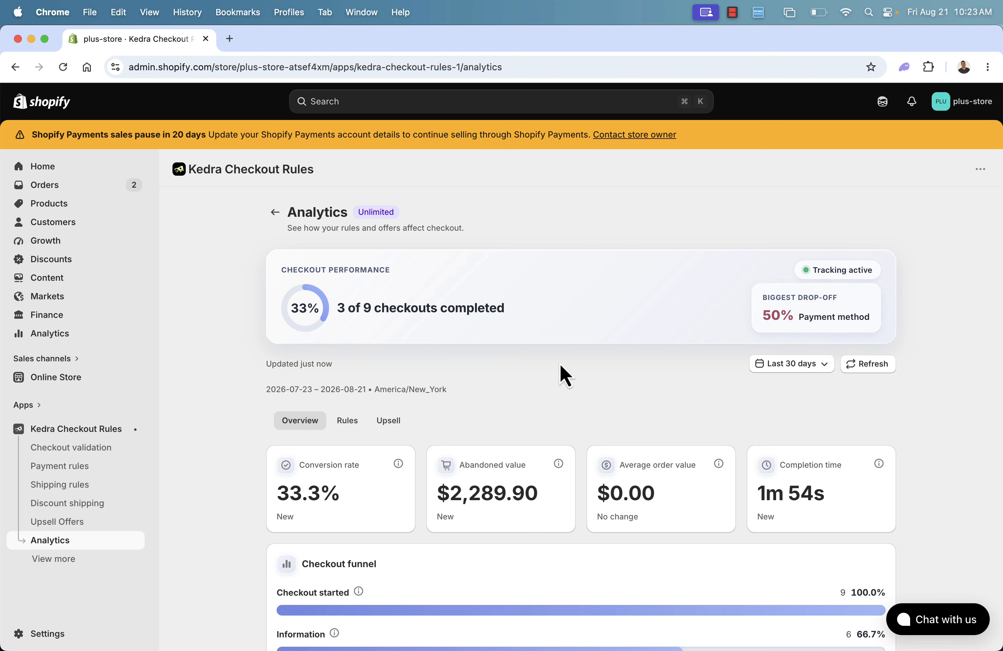
pyautogui.click(59, 560)
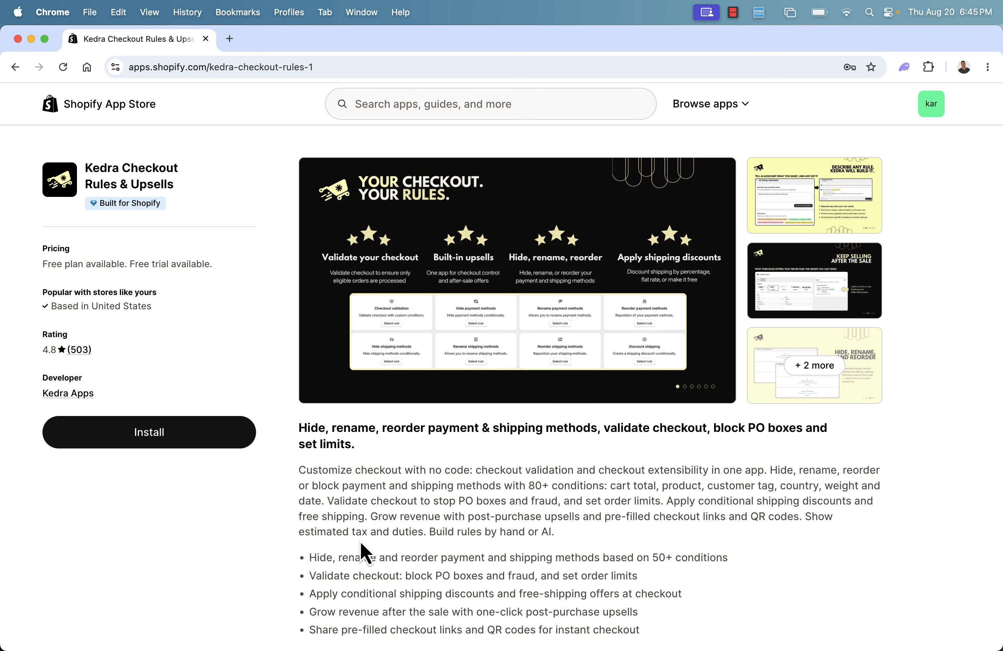
# Examine the Kedra Checkout Rules & Upsells listing in the Shopify App Store, including supported languages, integrations and pricing plans.
pyautogui.scroll(-10, 361, 542)
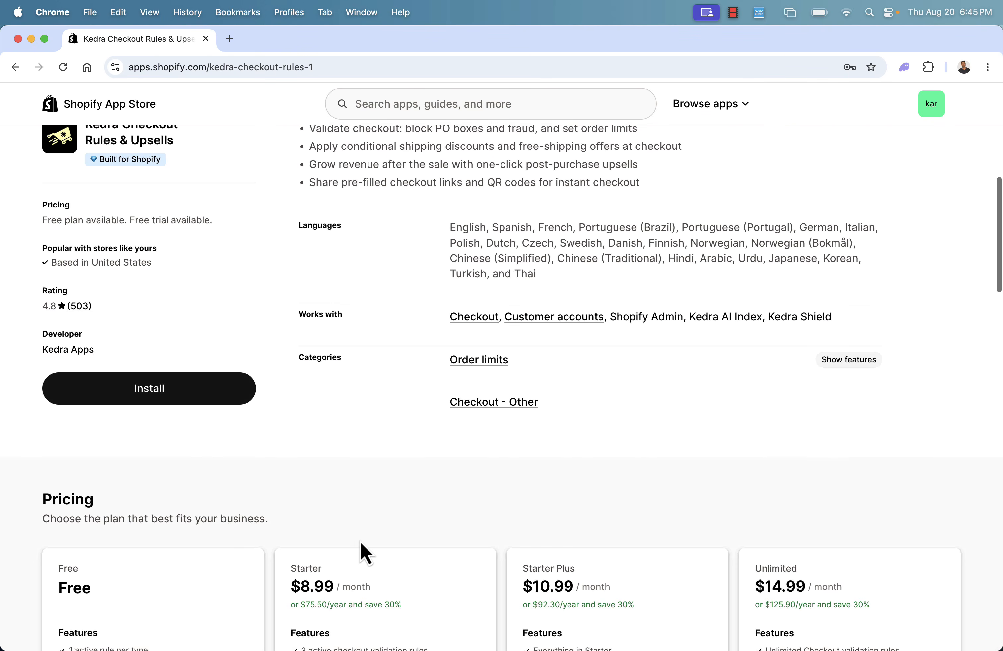
pyautogui.scroll(10, 360, 542)
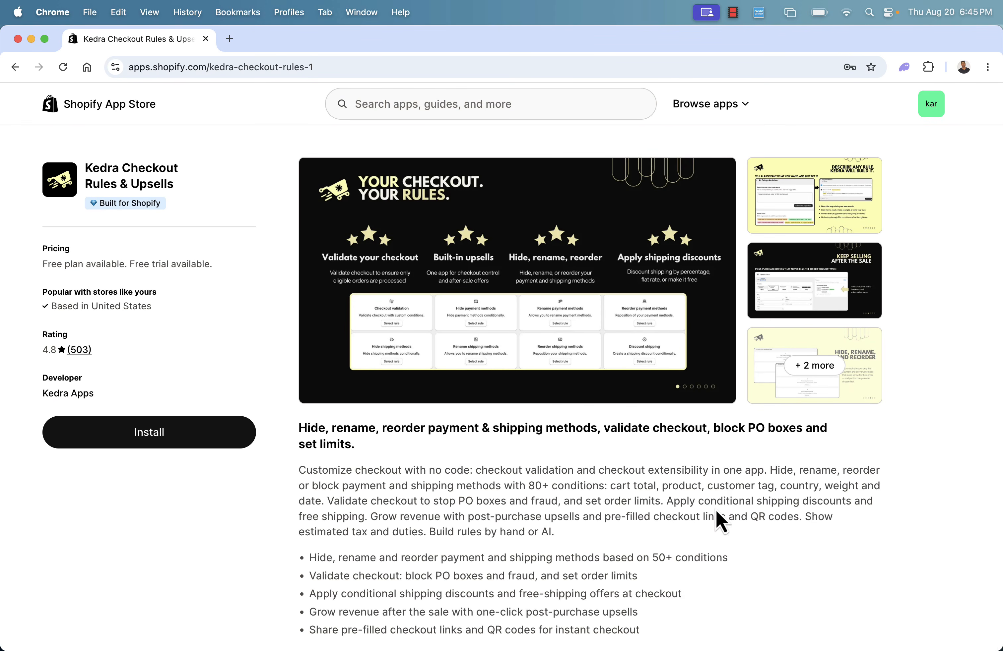